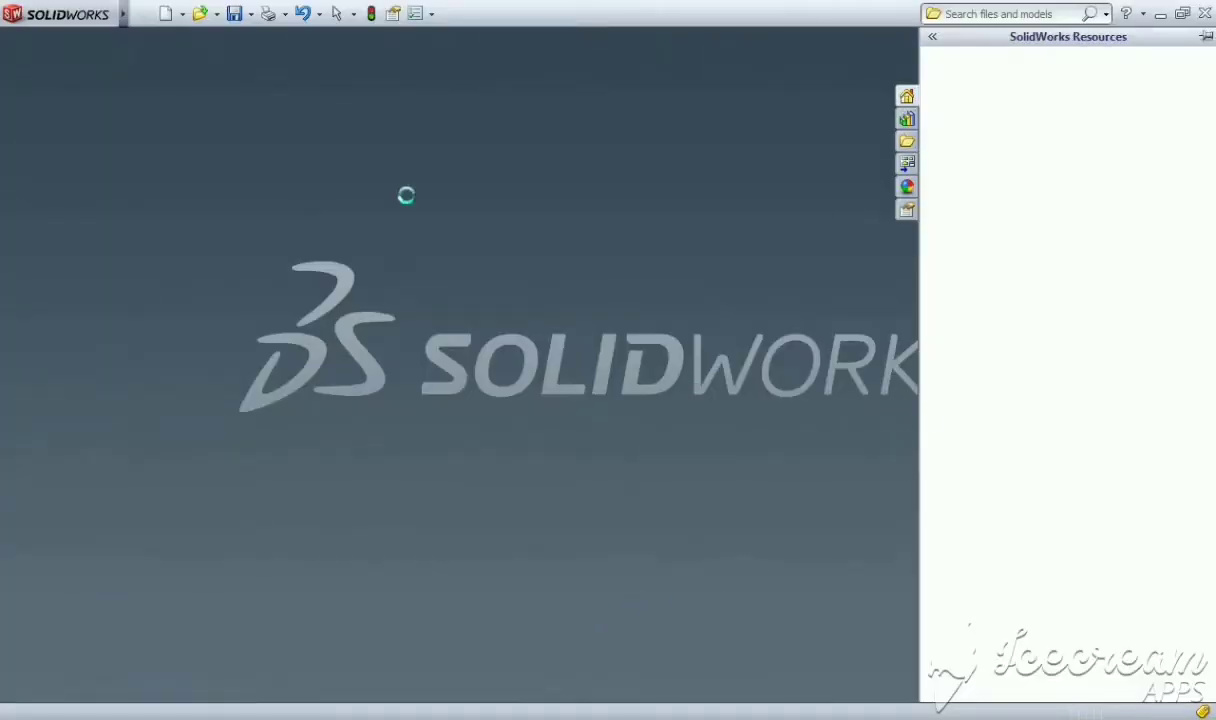
Create a new Part document, Part1, from the New SolidWorks Document dialog.
click(182, 14)
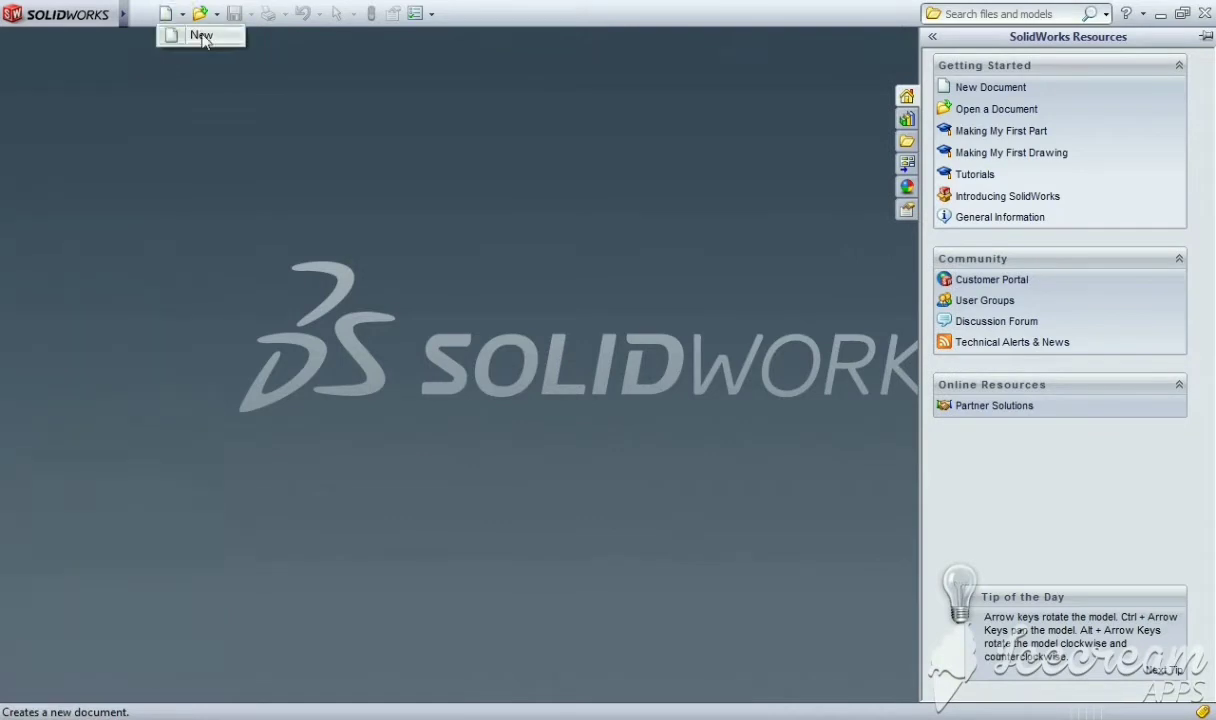
click(202, 36)
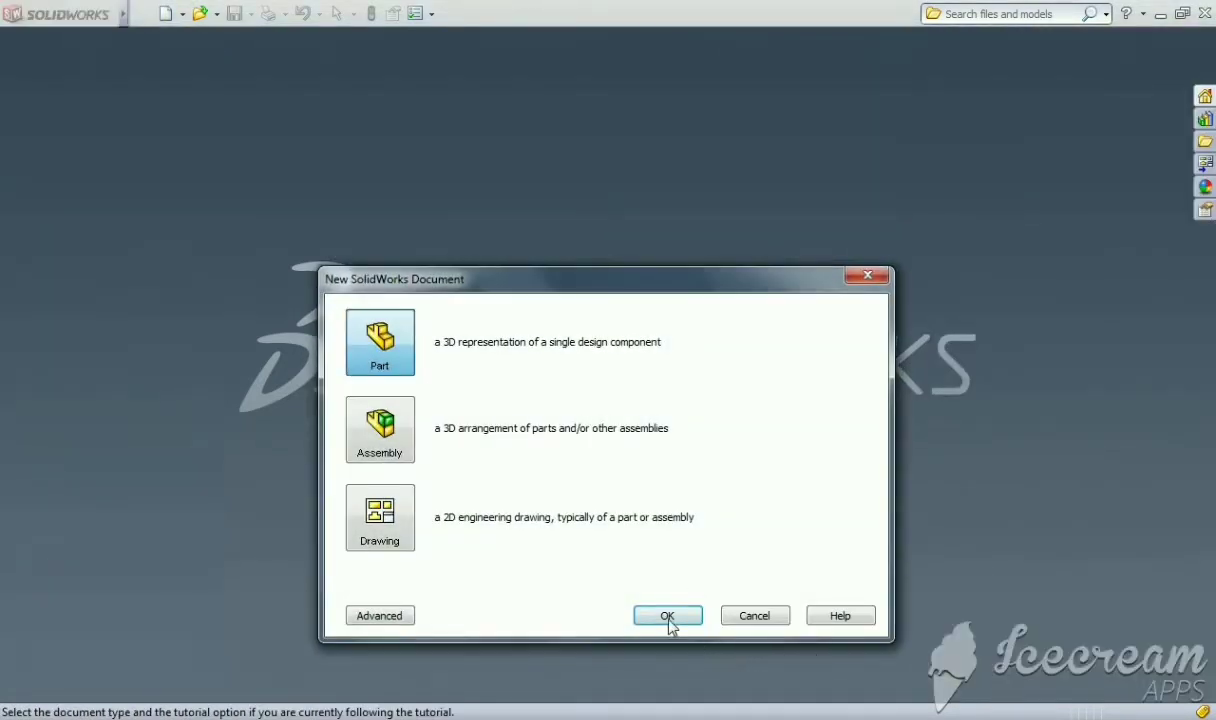
click(668, 617)
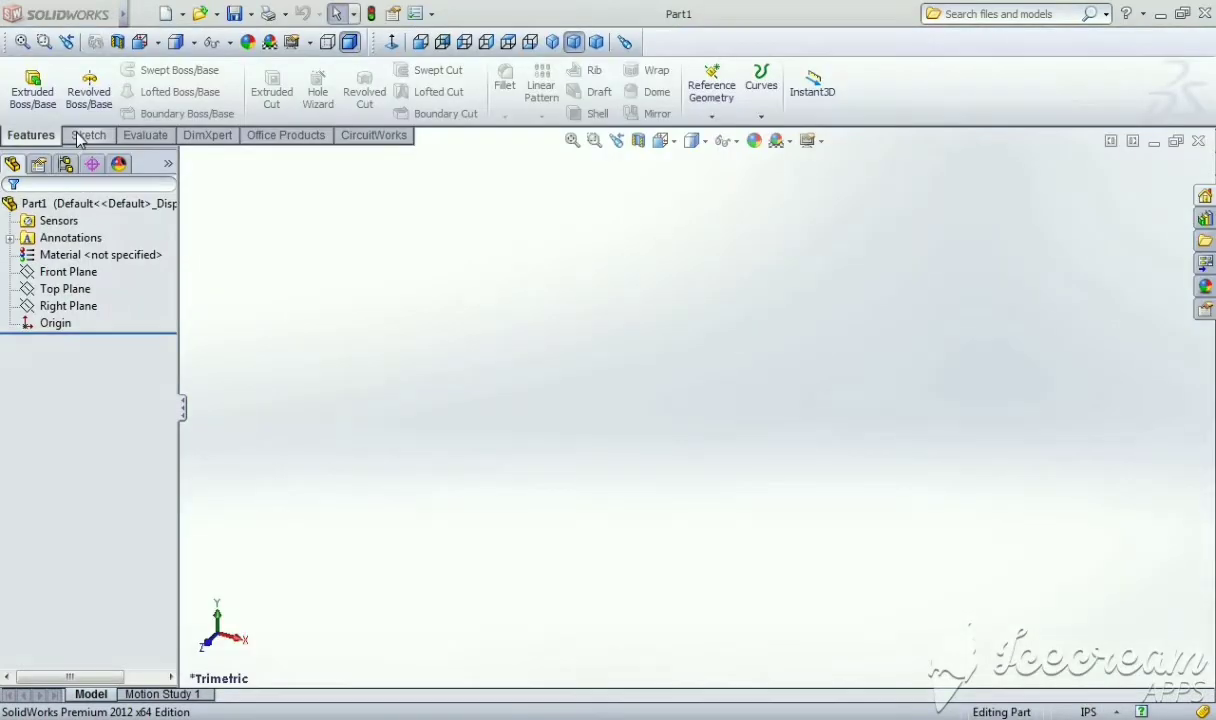
Switch the units to MMGS and start a sketch on the Front Plane.
click(1090, 712)
click(1094, 642)
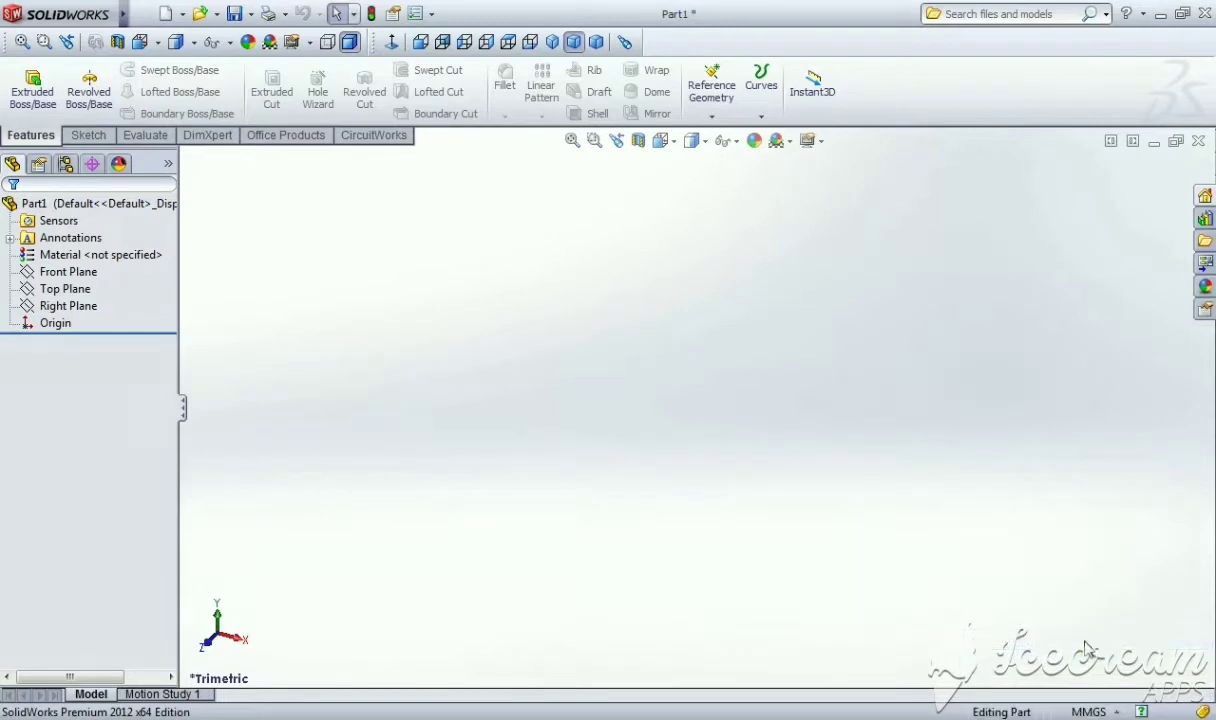
click(84, 274)
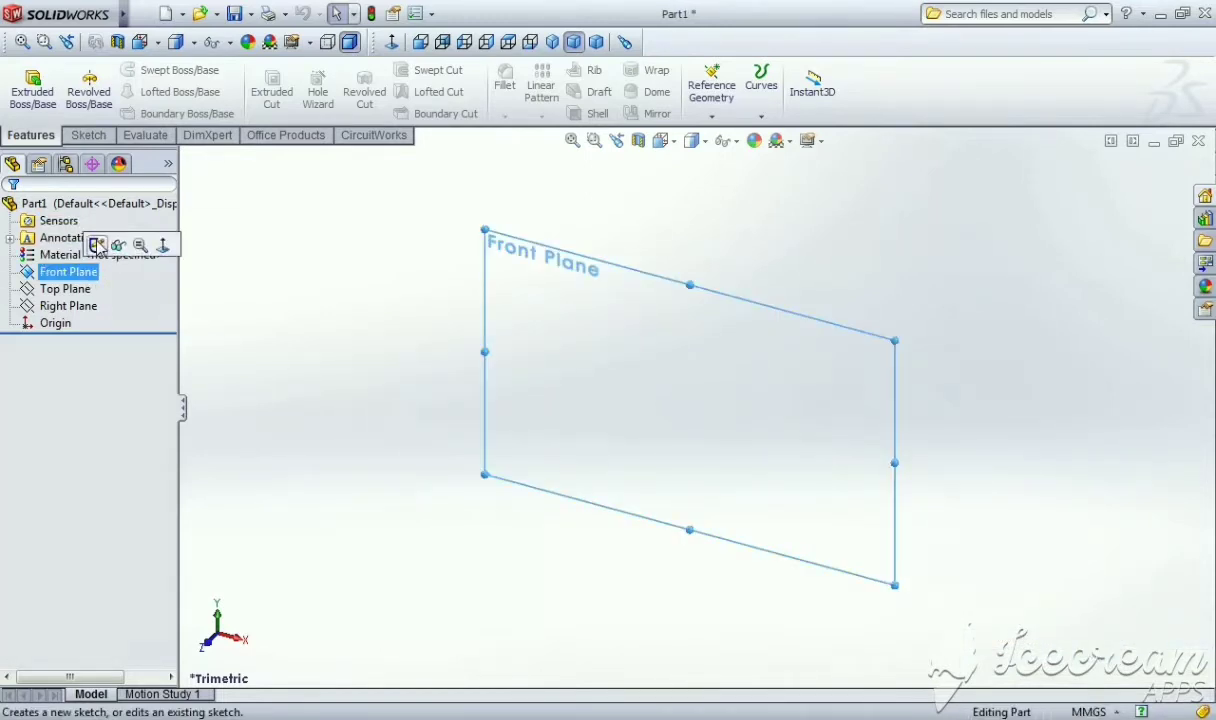
click(97, 245)
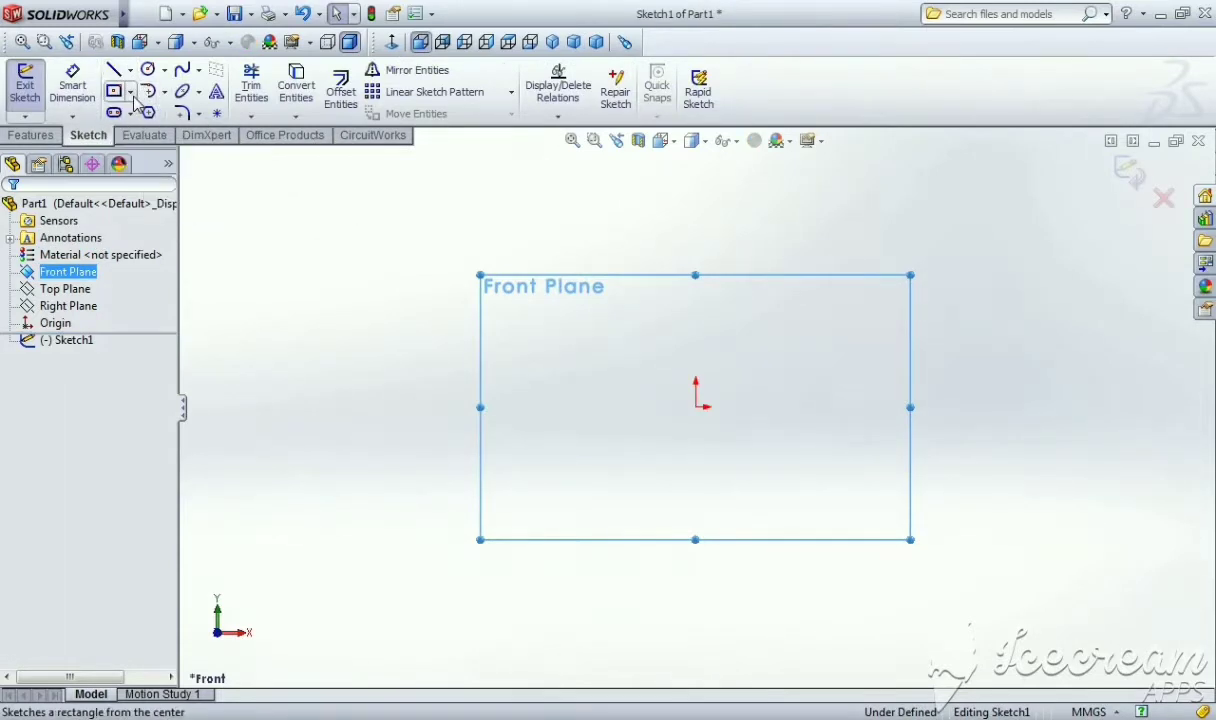
Draw a center rectangle whose centre sits on the origin.
click(133, 96)
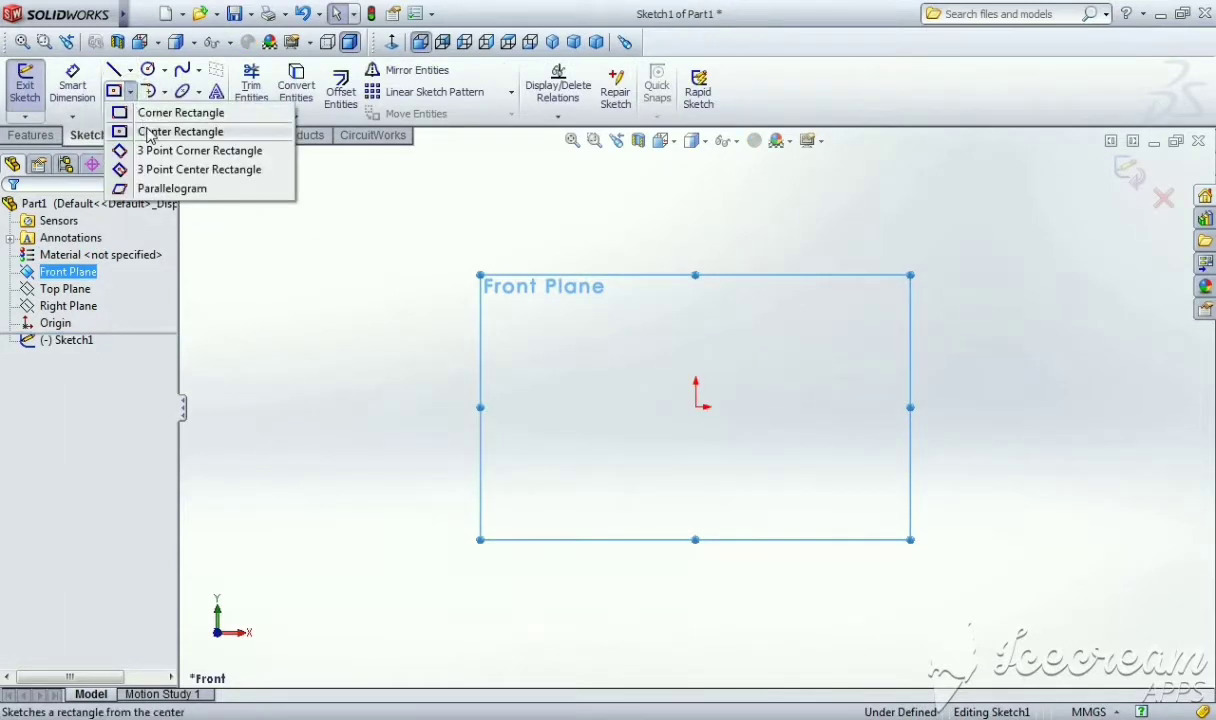
click(148, 133)
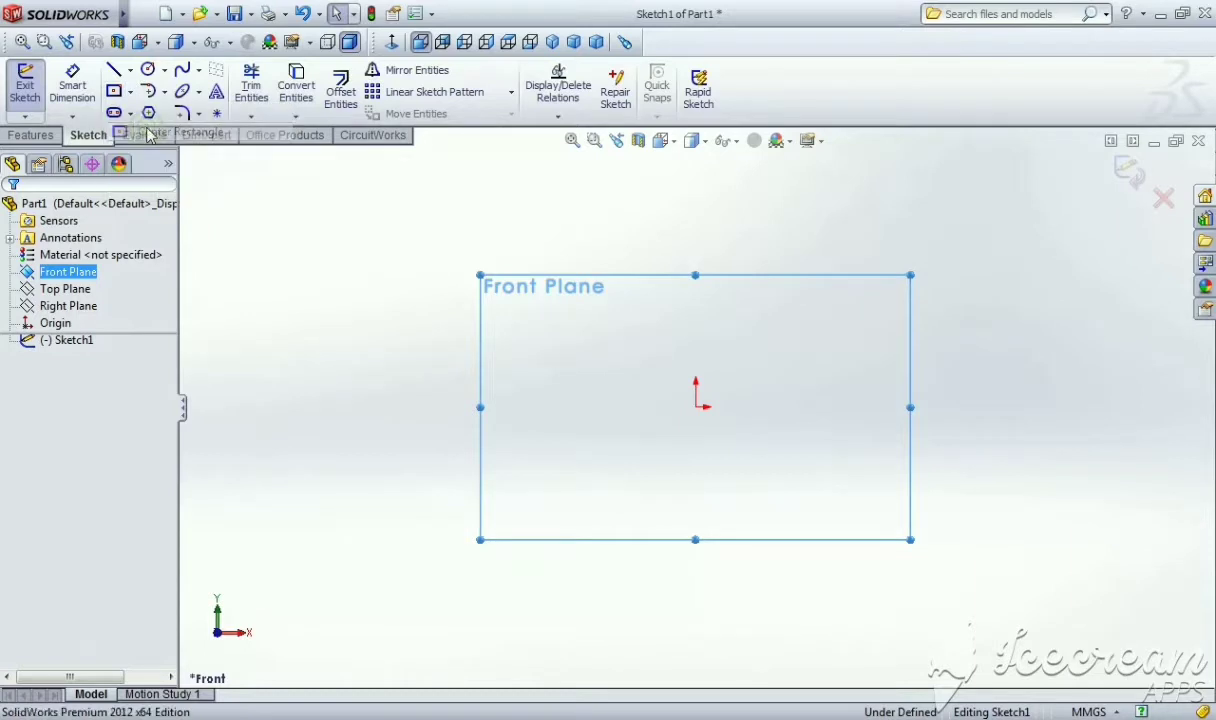
click(697, 406)
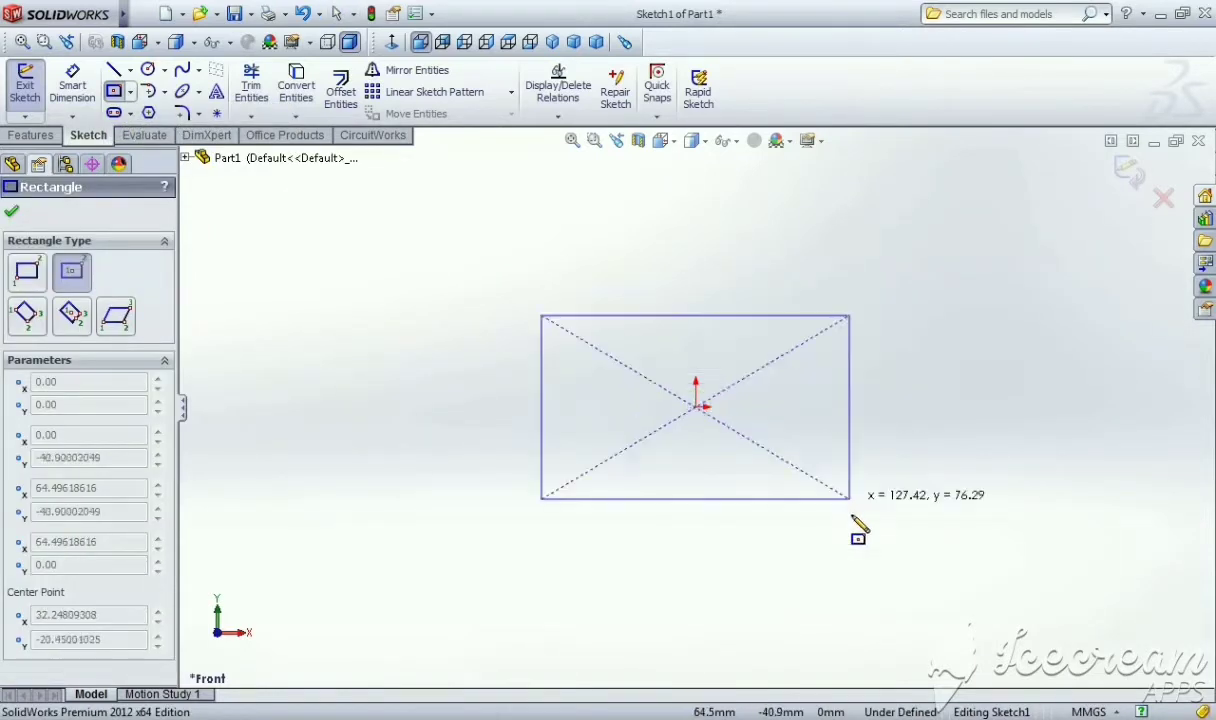
click(918, 535)
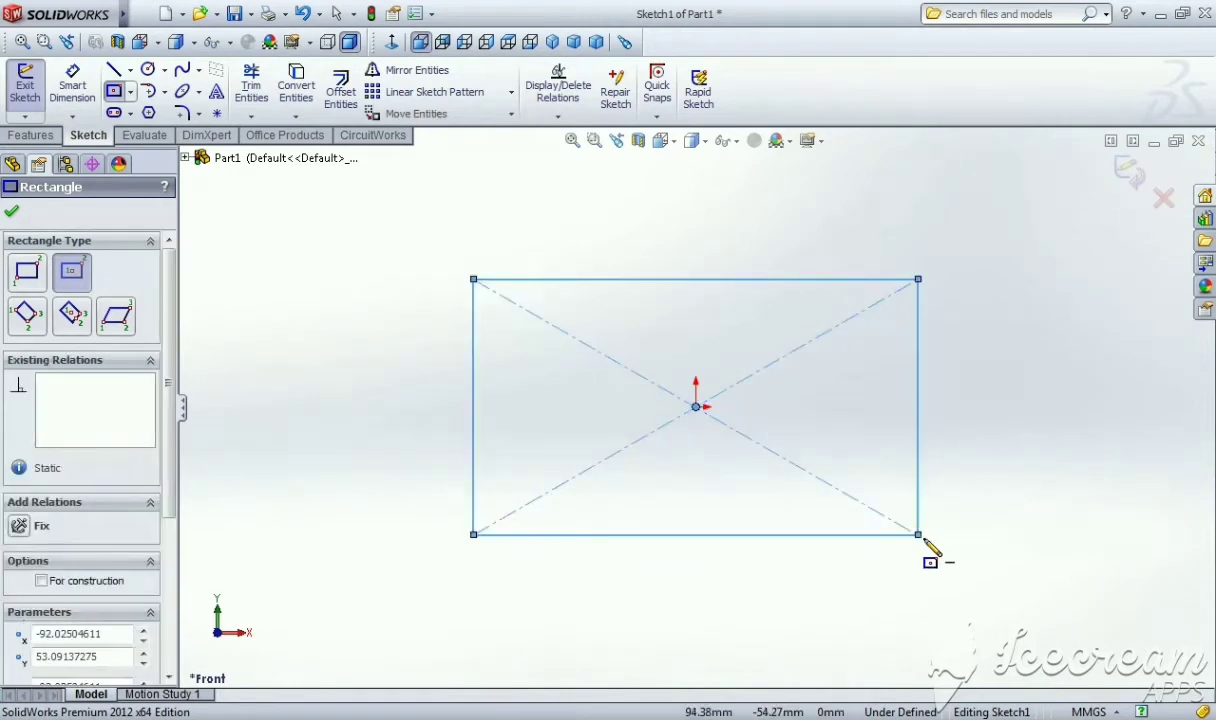
key(Escape)
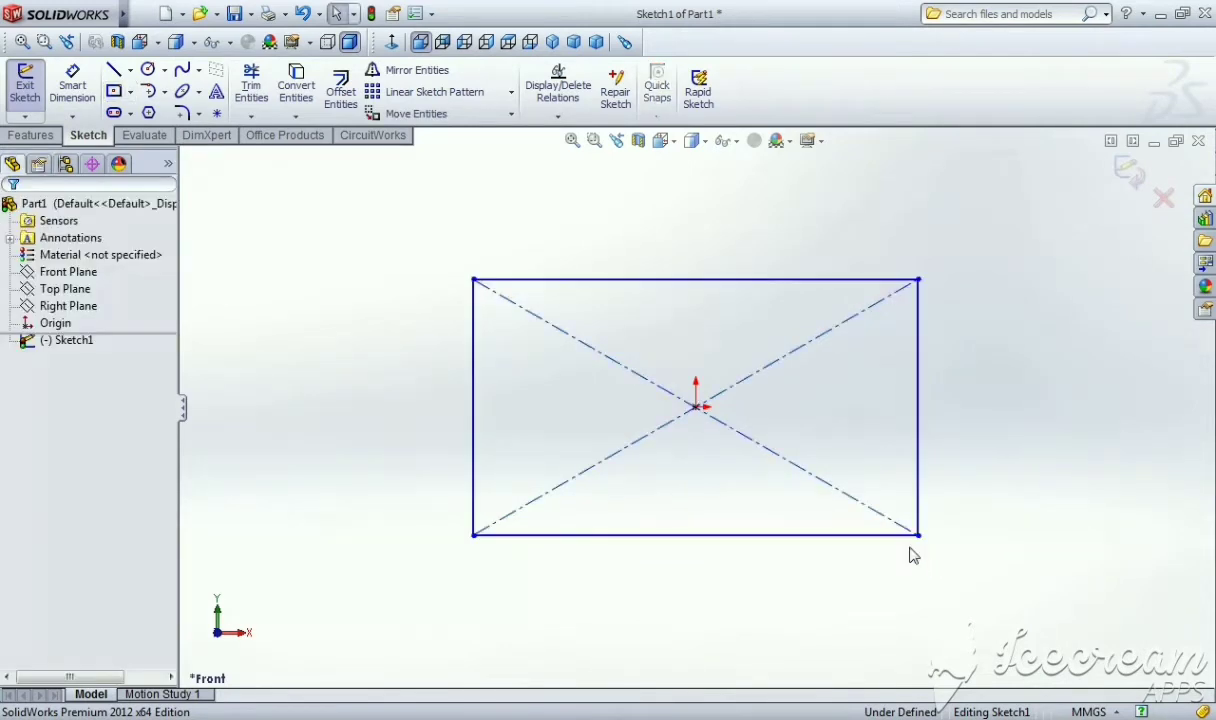
click(30, 84)
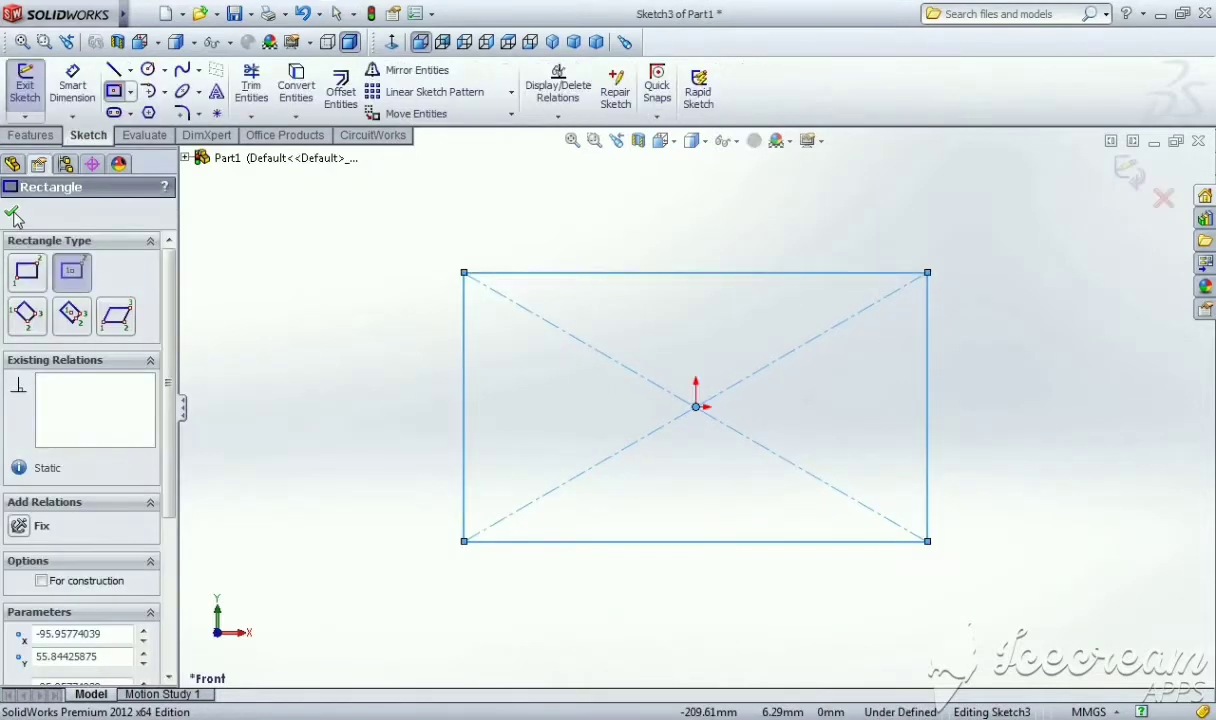
Dimension the rectangle's left edge to 80 mm.
click(76, 84)
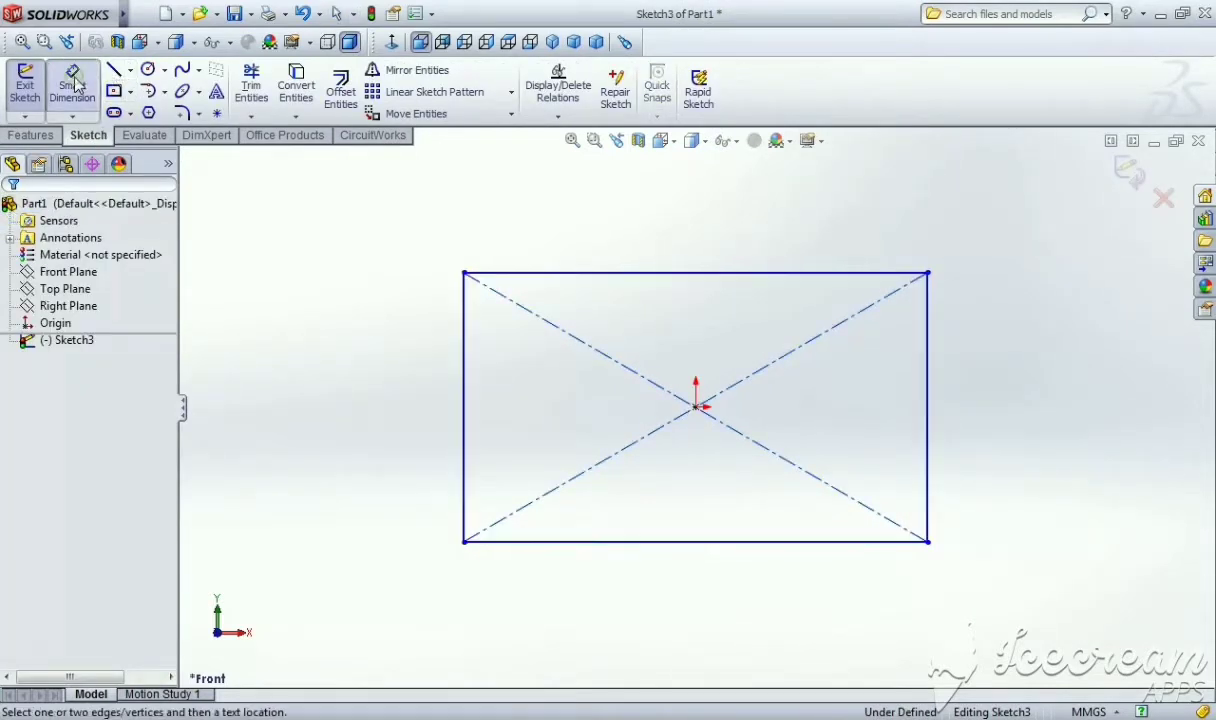
click(462, 395)
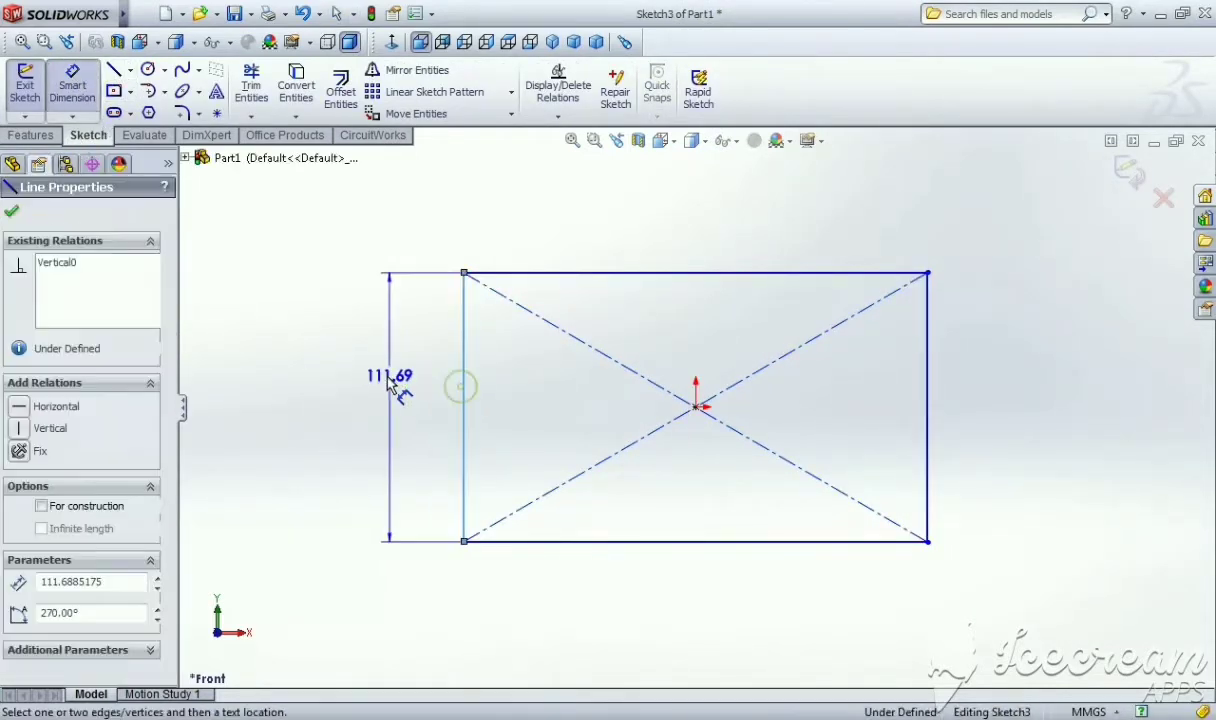
click(390, 388)
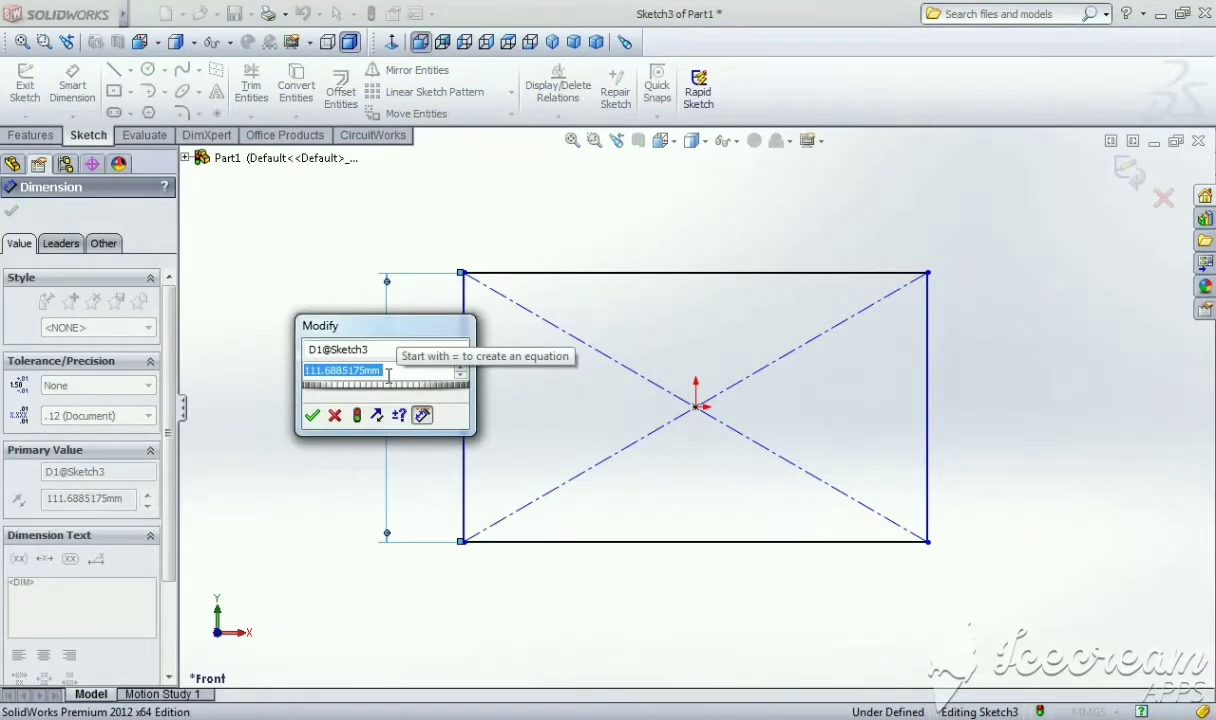
text(80)
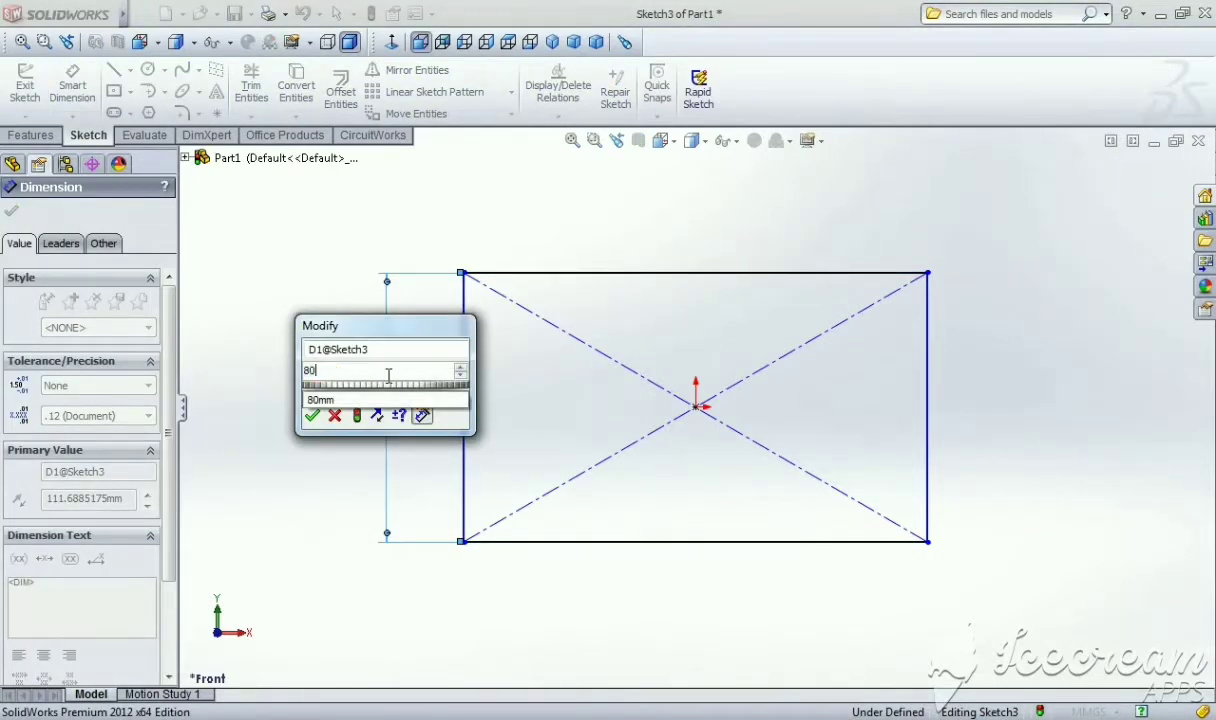
click(312, 415)
Dimension the top edge to 160 mm and exit the sketch.
click(716, 310)
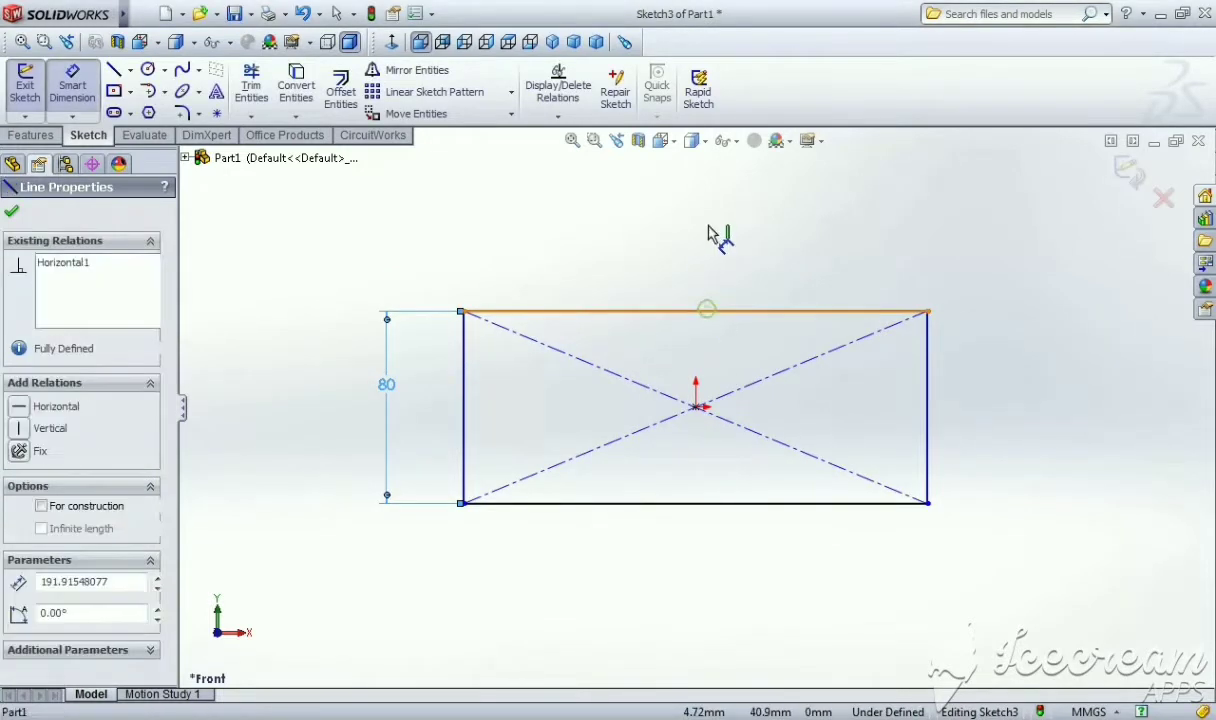
click(710, 225)
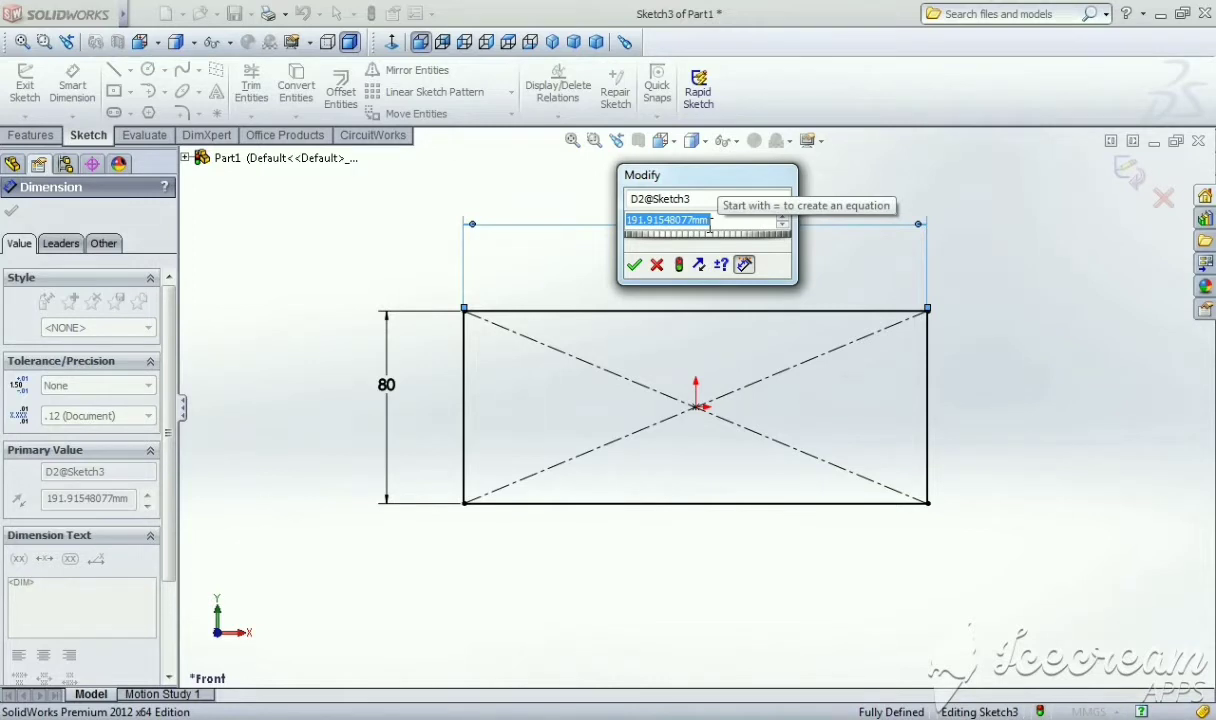
text(160)
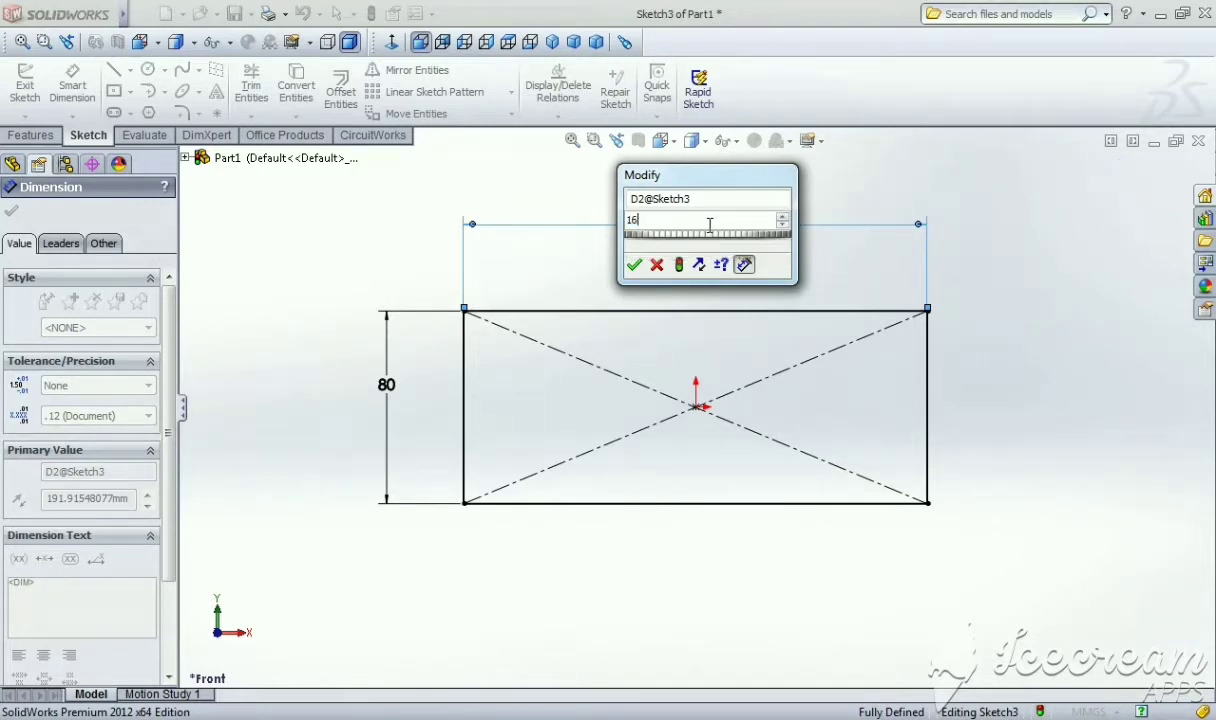
click(634, 265)
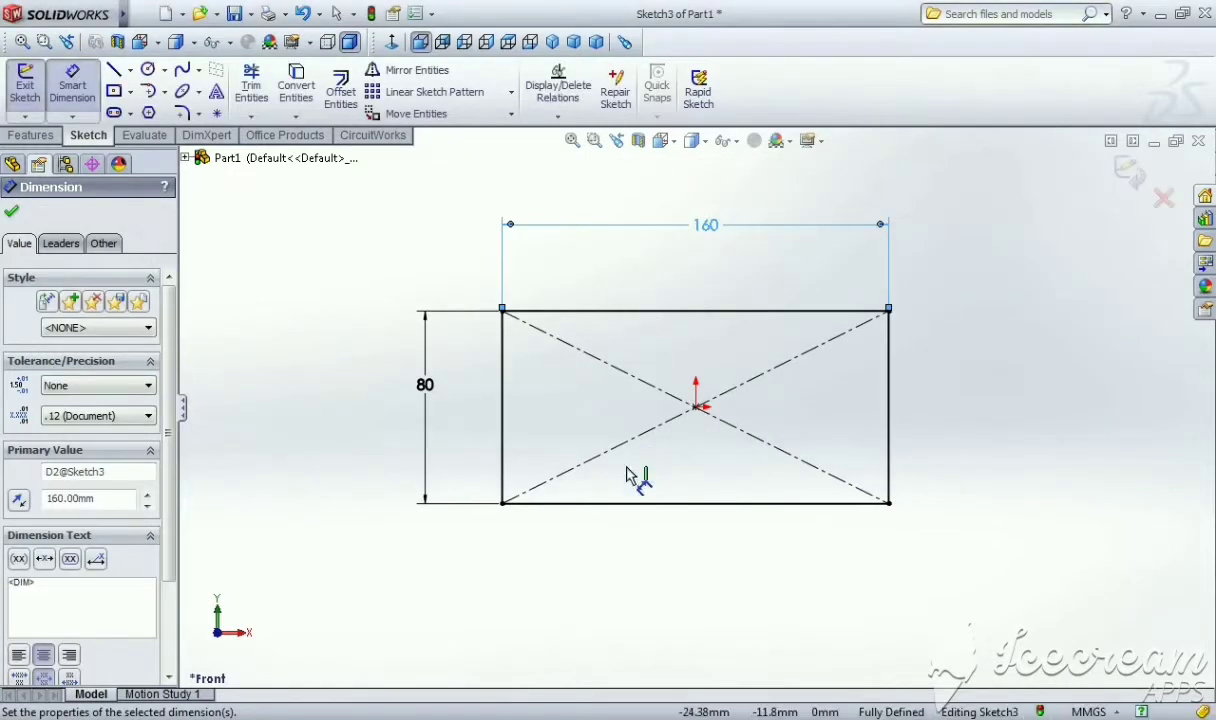
click(72, 85)
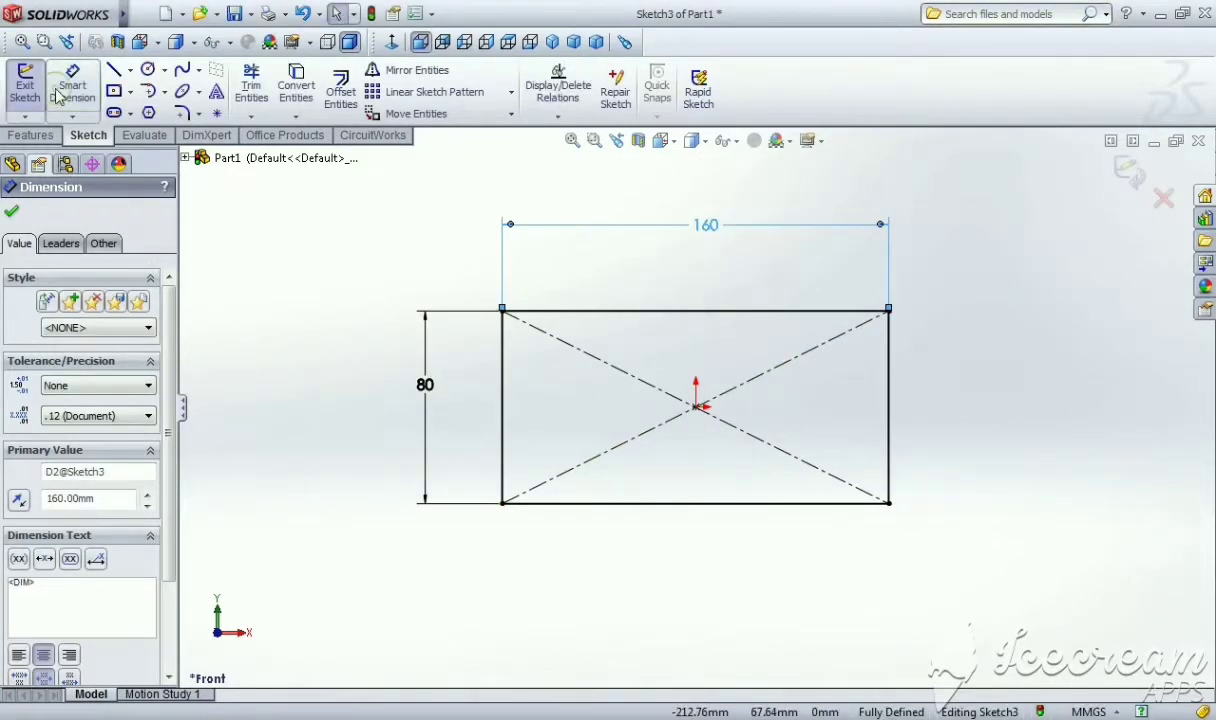
click(40, 95)
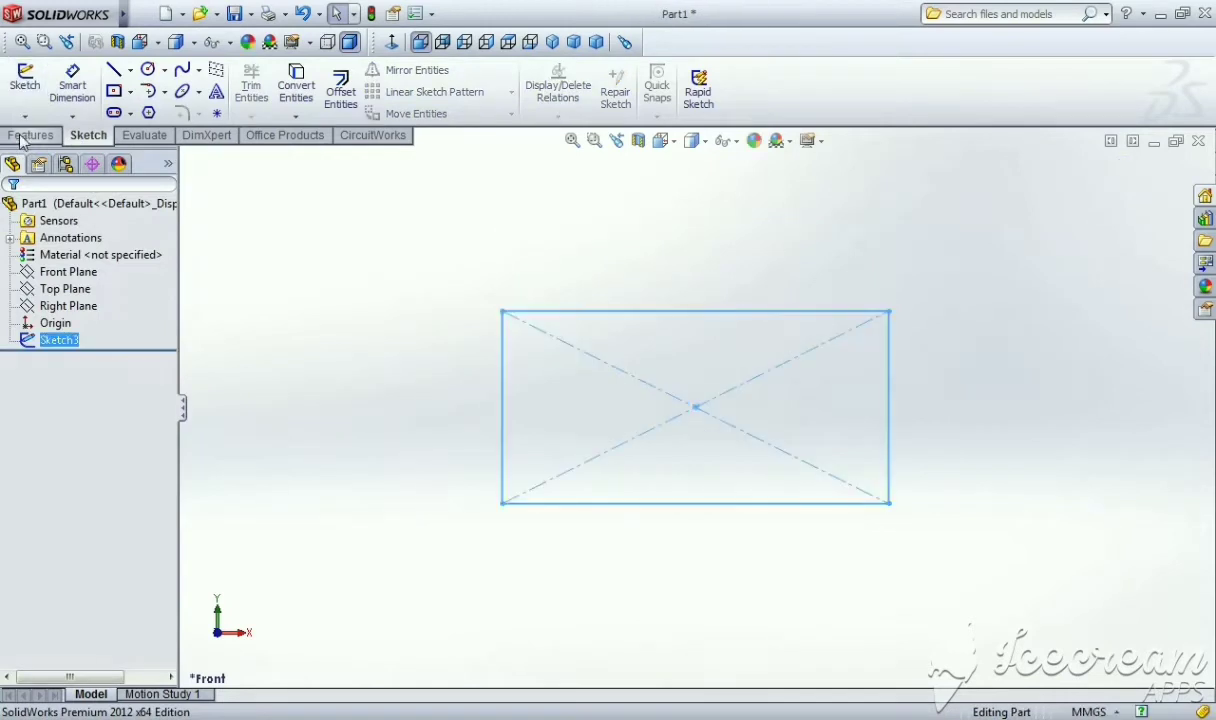
Extrude the rectangle 20 mm Blind into a solid plate.
click(22, 137)
click(32, 85)
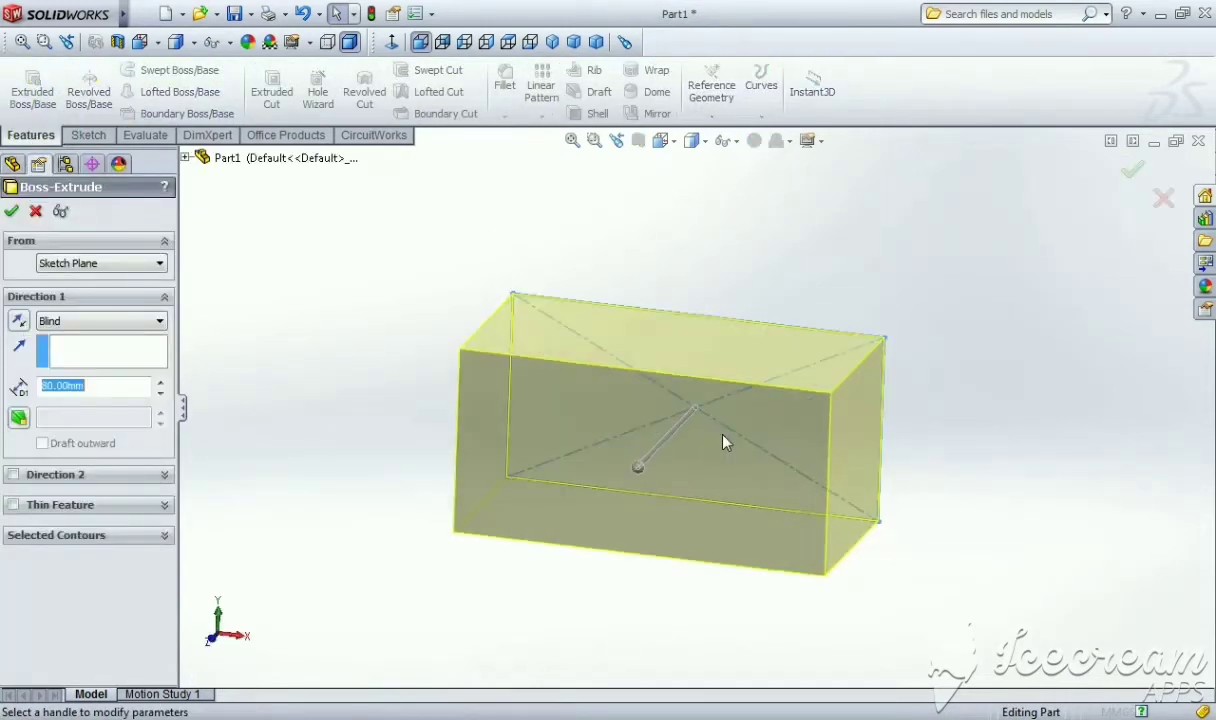
click(159, 393)
click(159, 393)
click(159, 393)
click(159, 393)
click(159, 393)
click(159, 393)
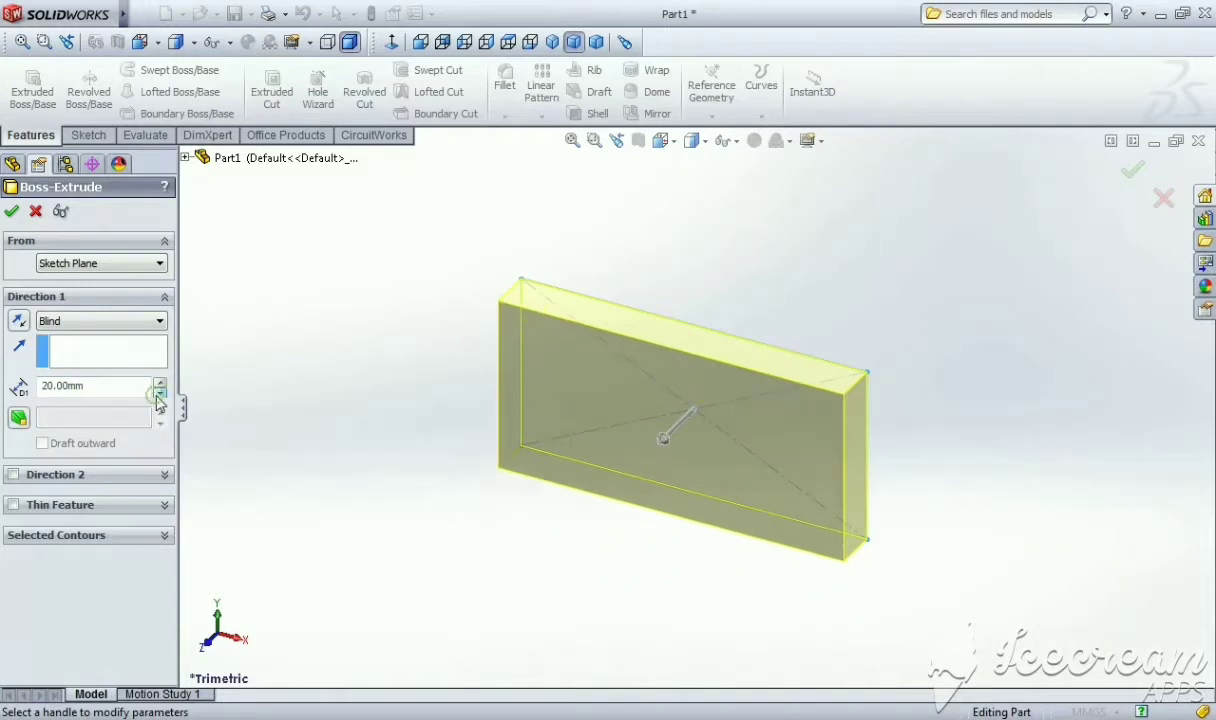
click(11, 211)
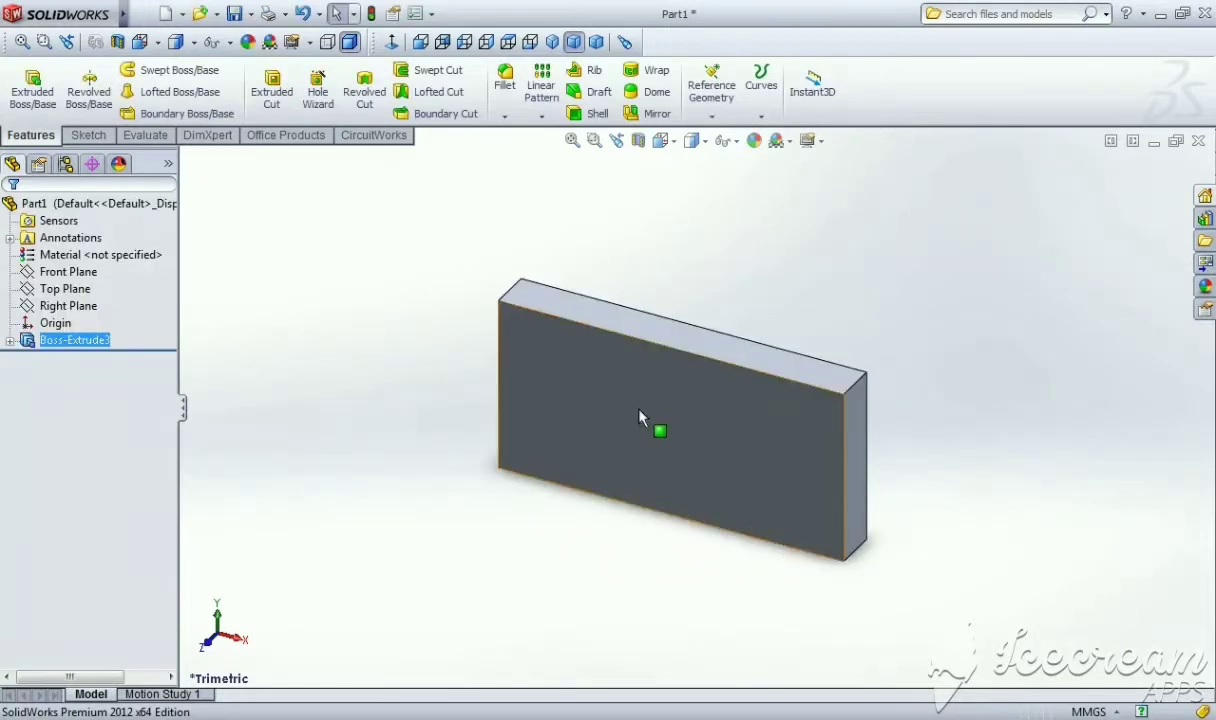
click(640, 412)
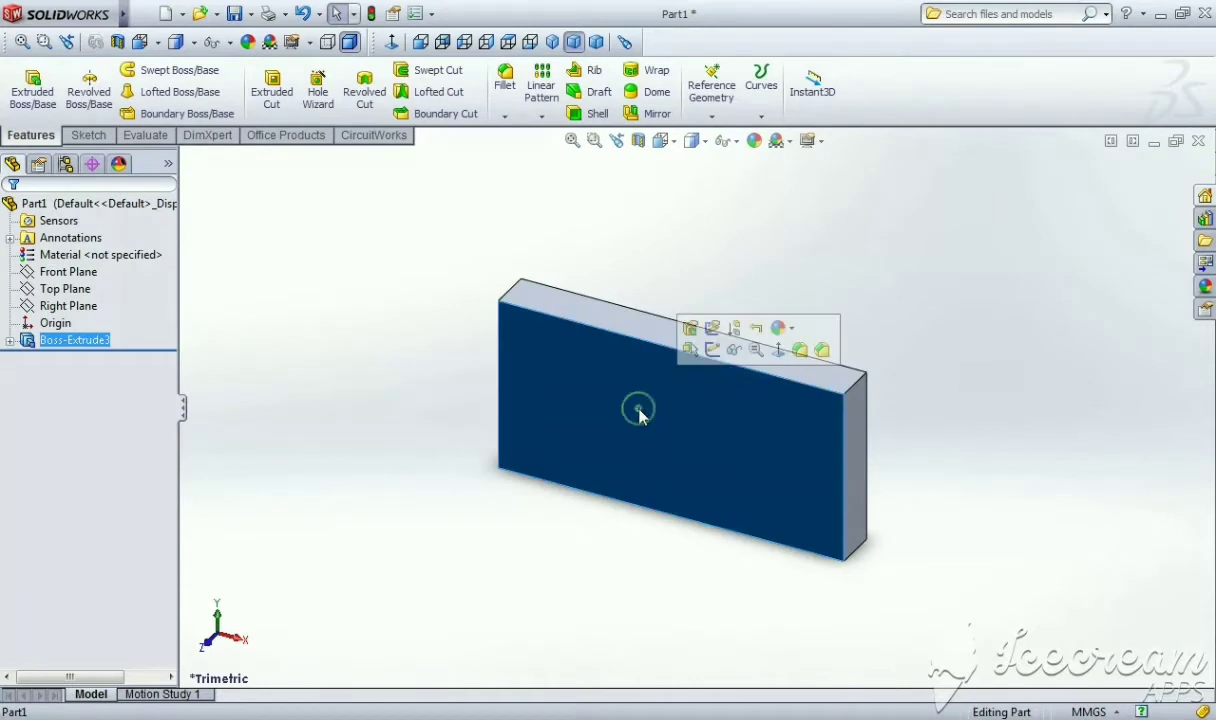
Viewing the front face Normal To, draw a center rectangle spanning its full bottom width.
click(778, 349)
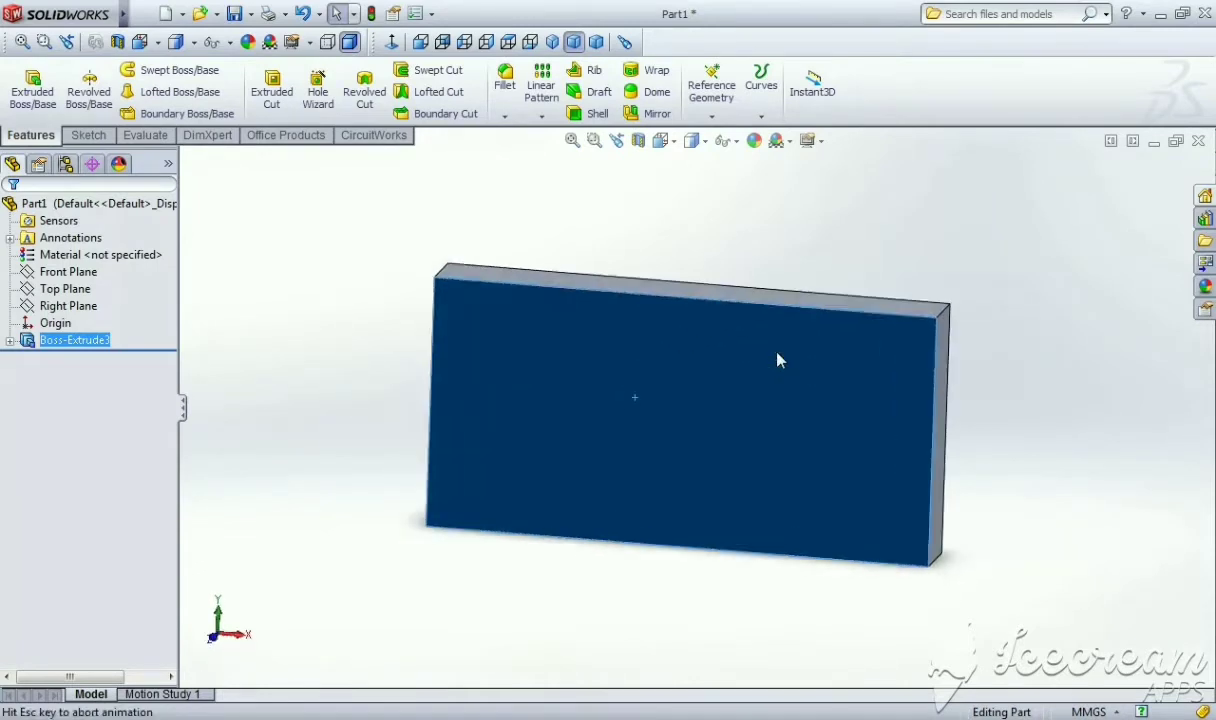
click(86, 137)
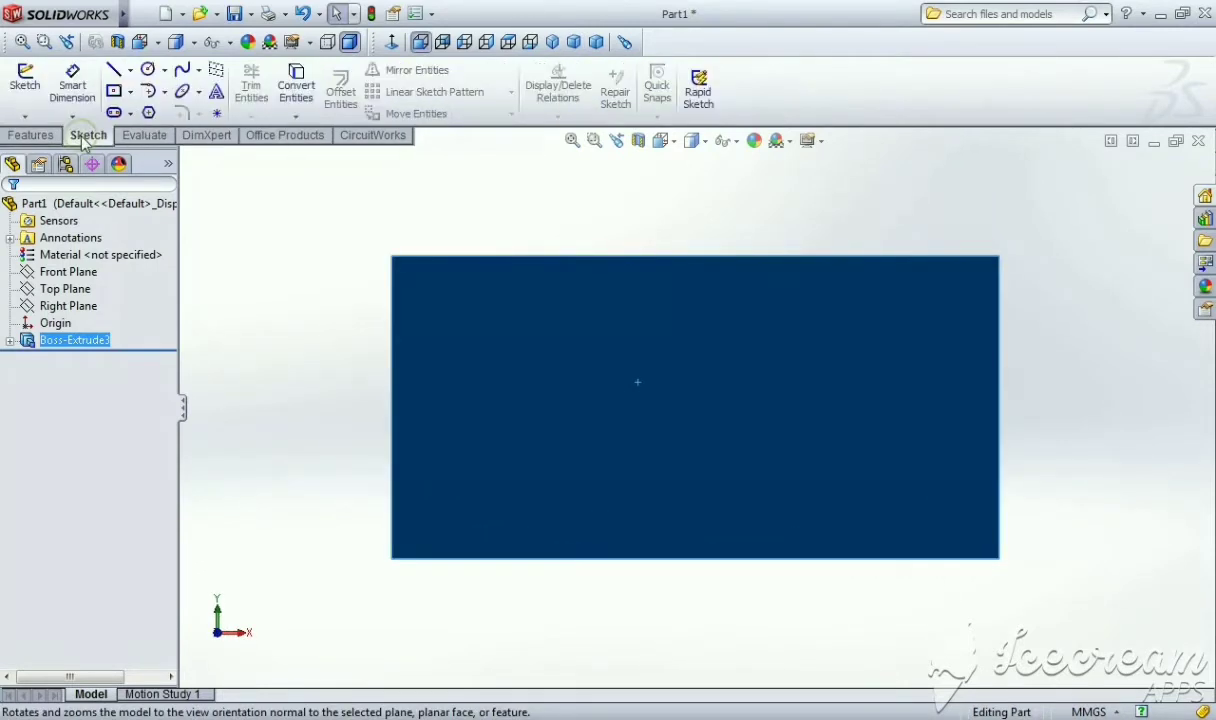
click(115, 93)
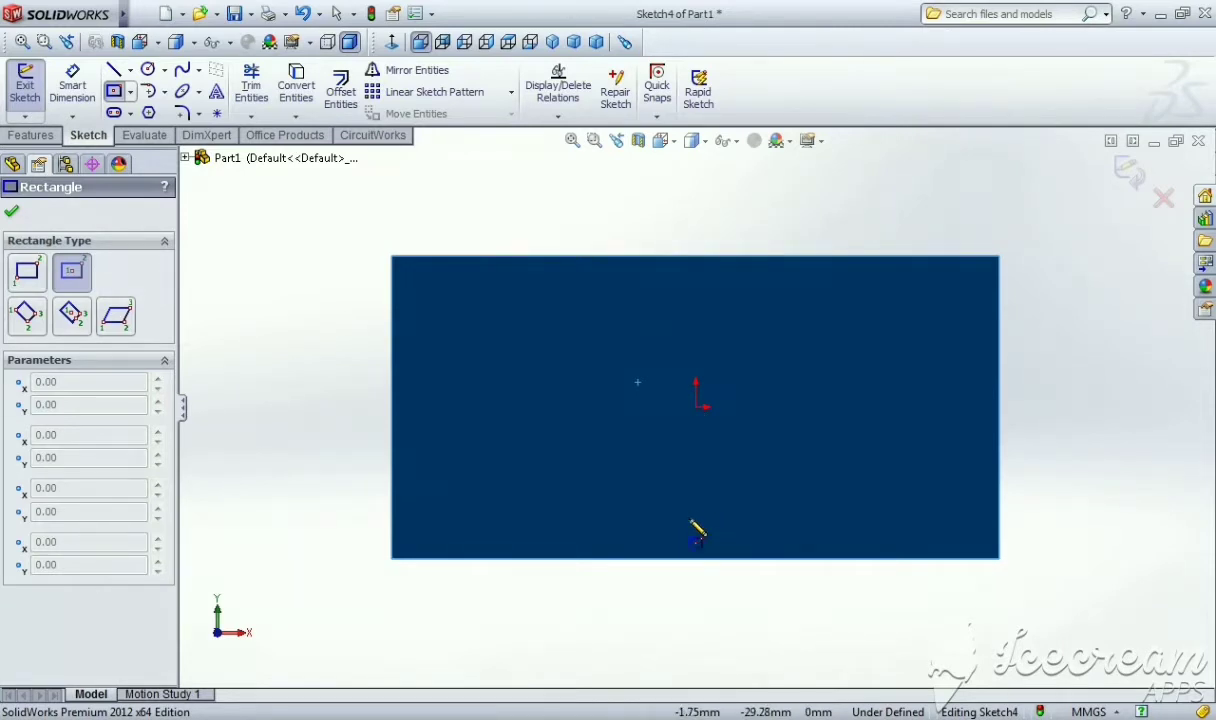
click(694, 514)
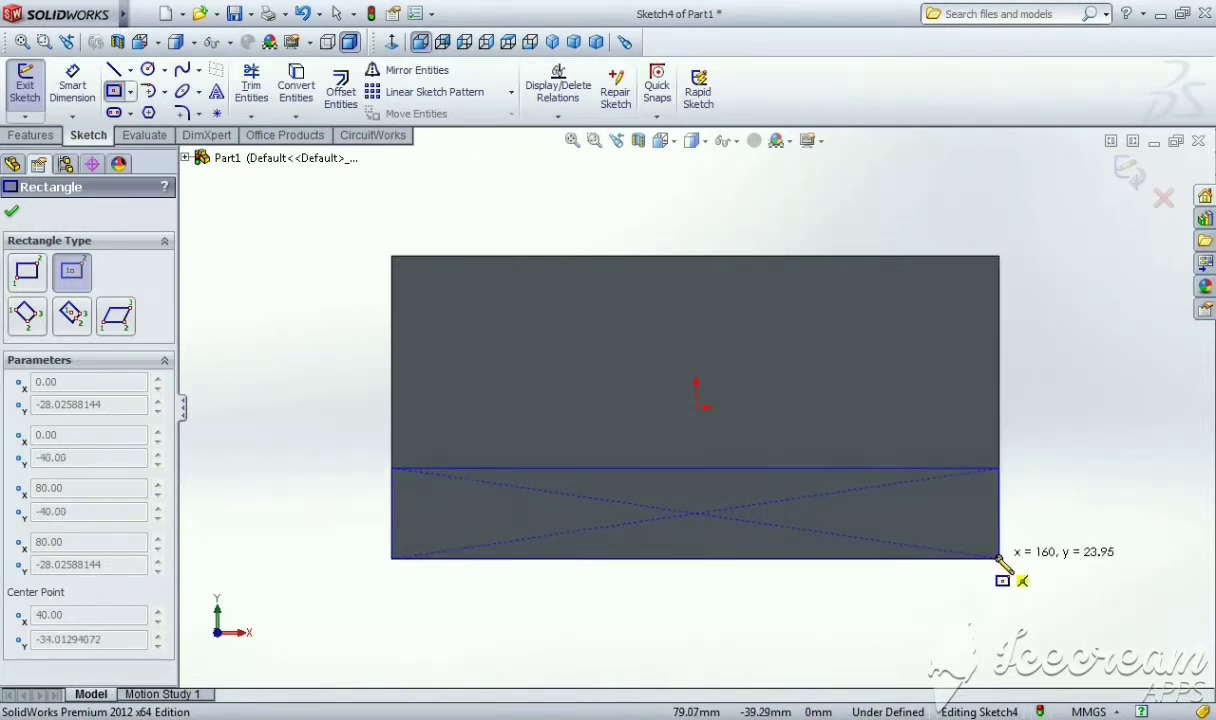
click(998, 556)
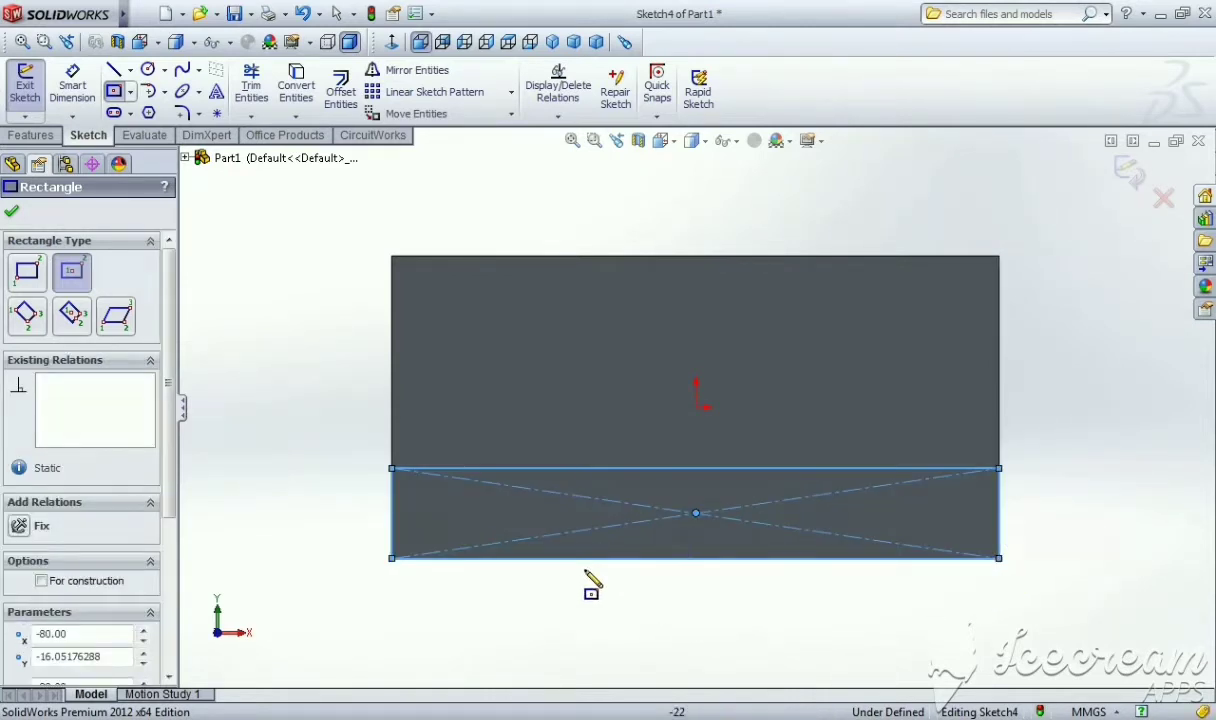
click(11, 212)
Extrude the bottom strip sketch 70 mm outward as Boss-Extrude4.
click(34, 104)
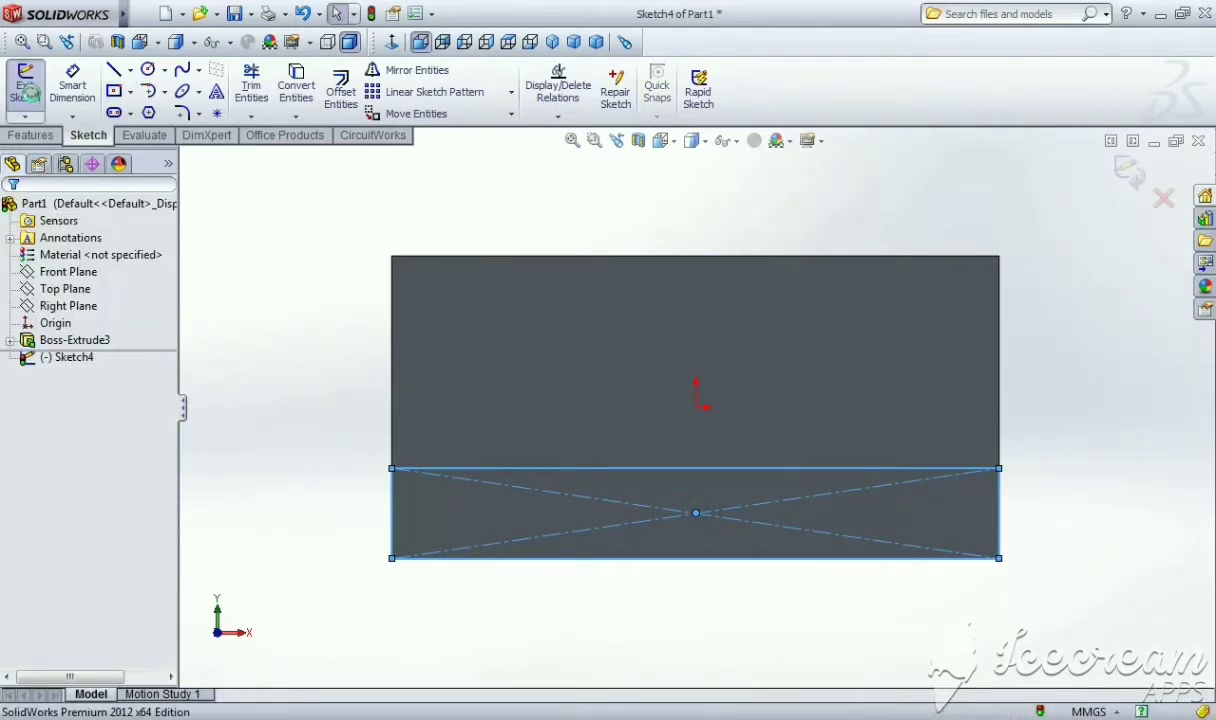
click(29, 137)
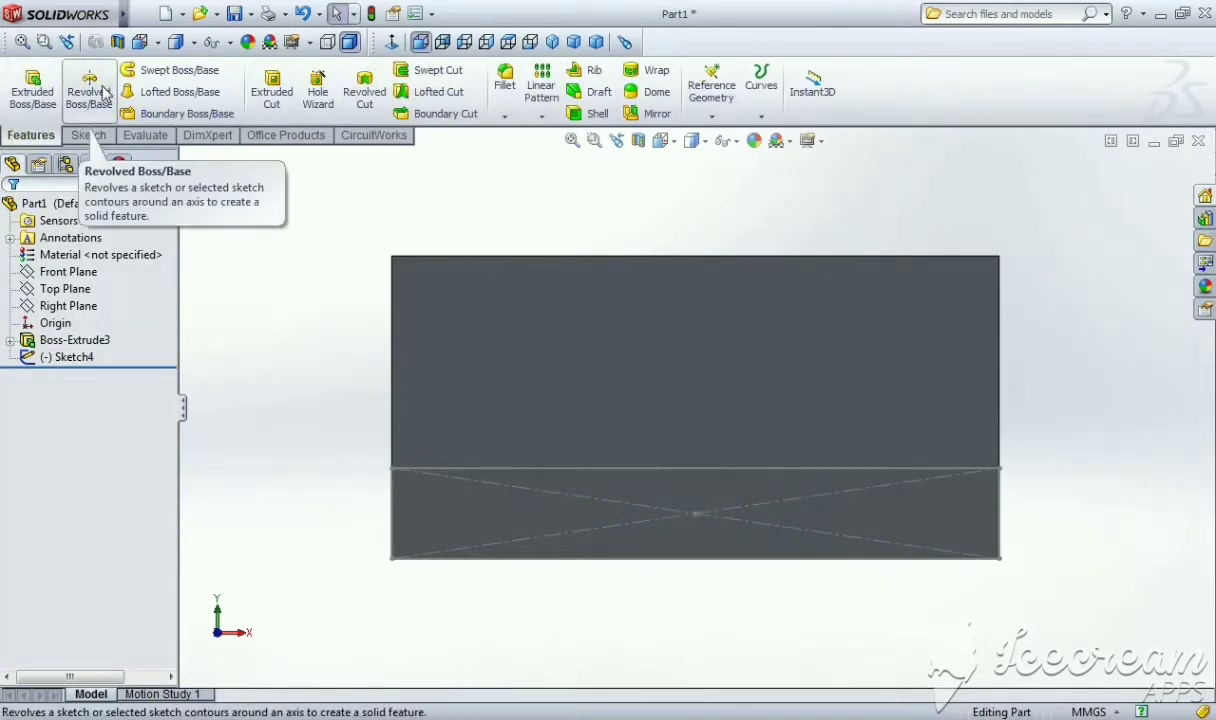
click(42, 100)
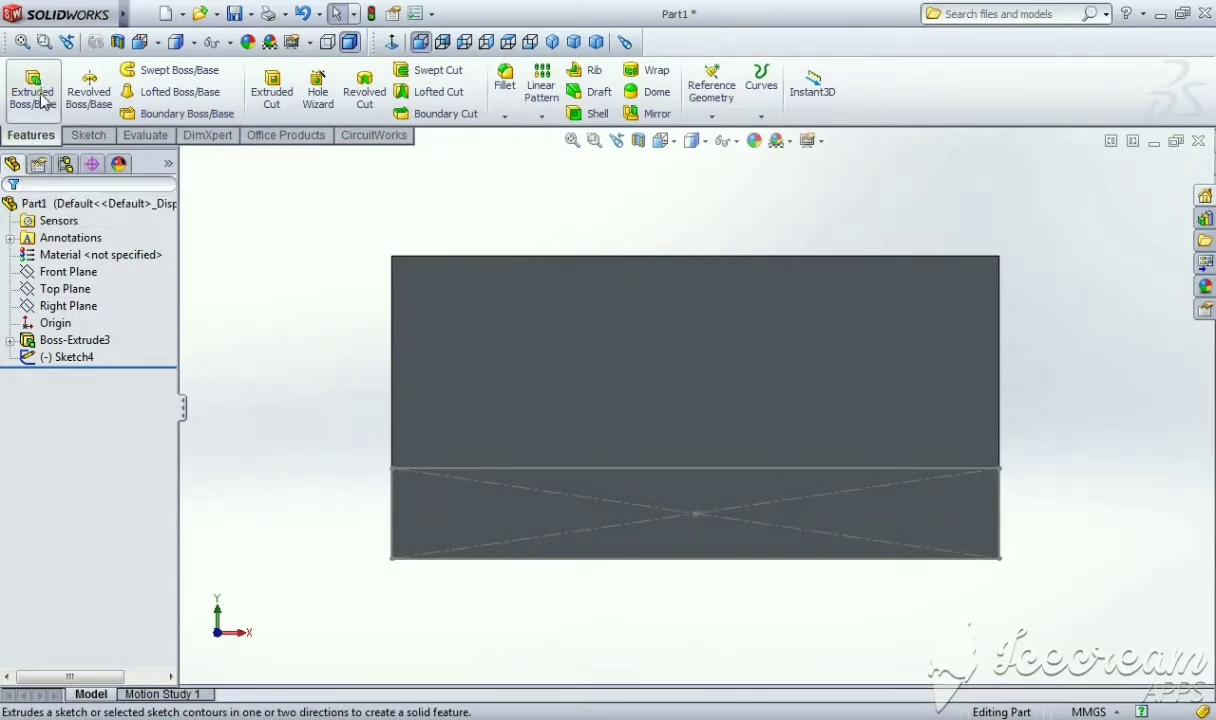
click(698, 517)
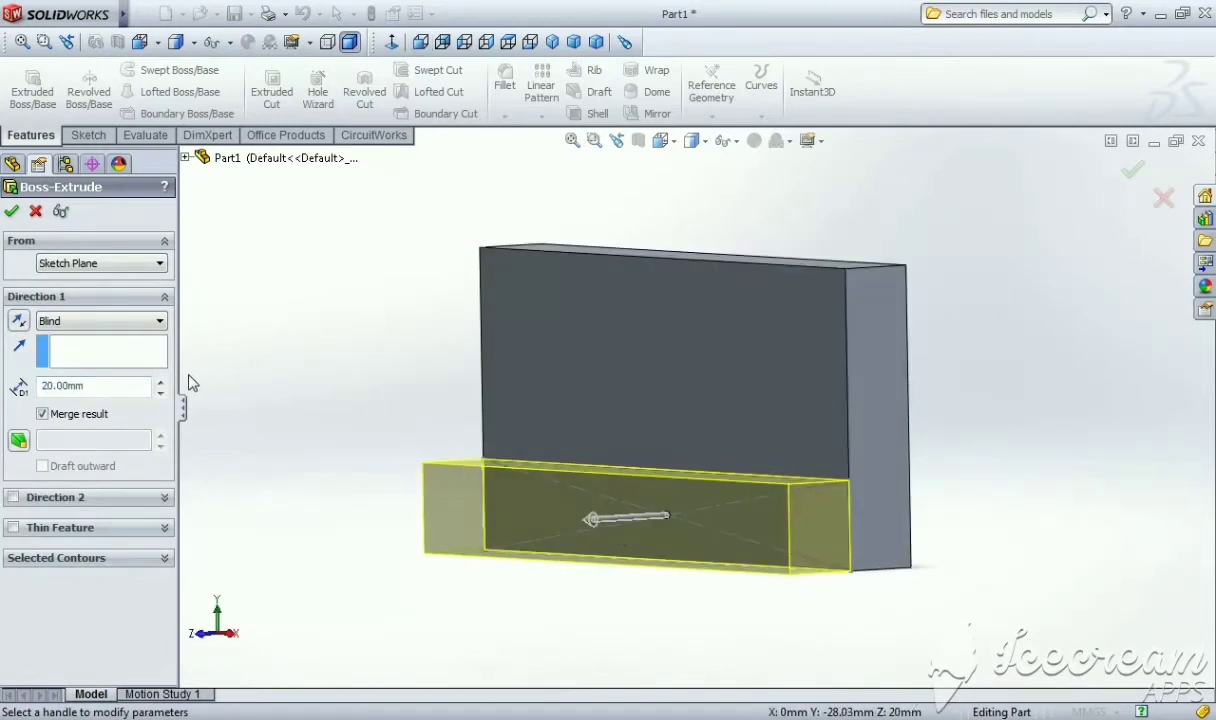
click(159, 381)
click(159, 381)
click(159, 381)
click(159, 381)
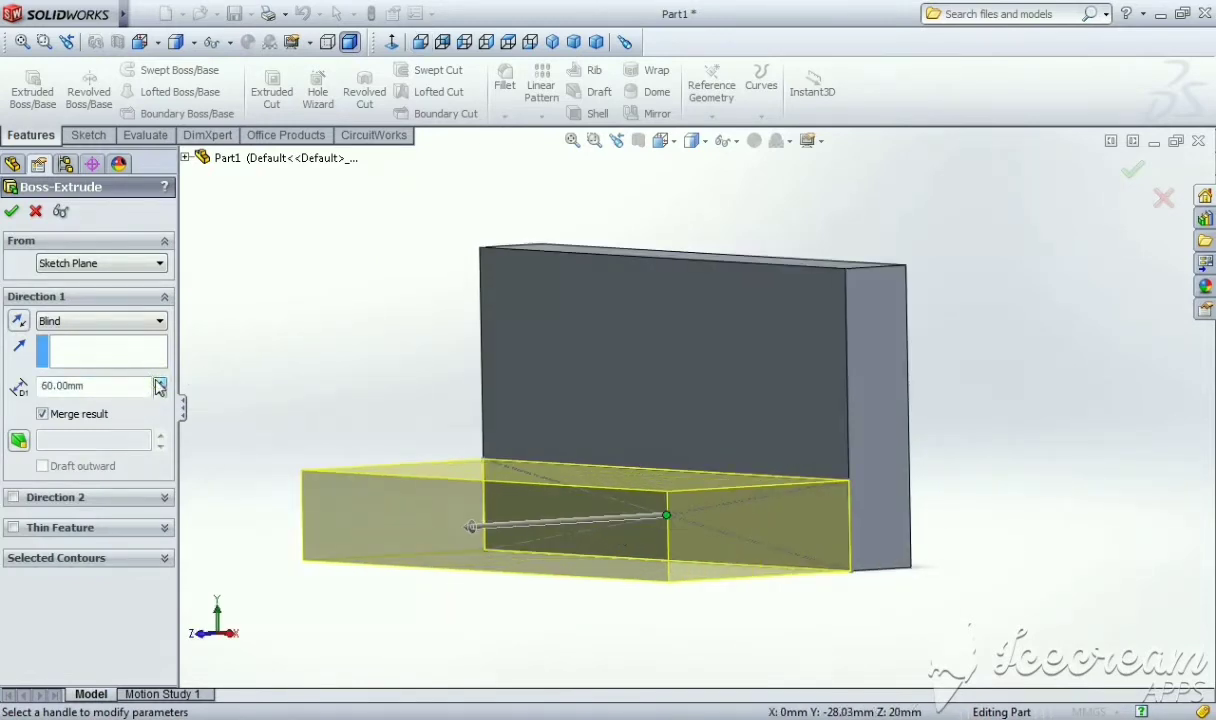
click(159, 381)
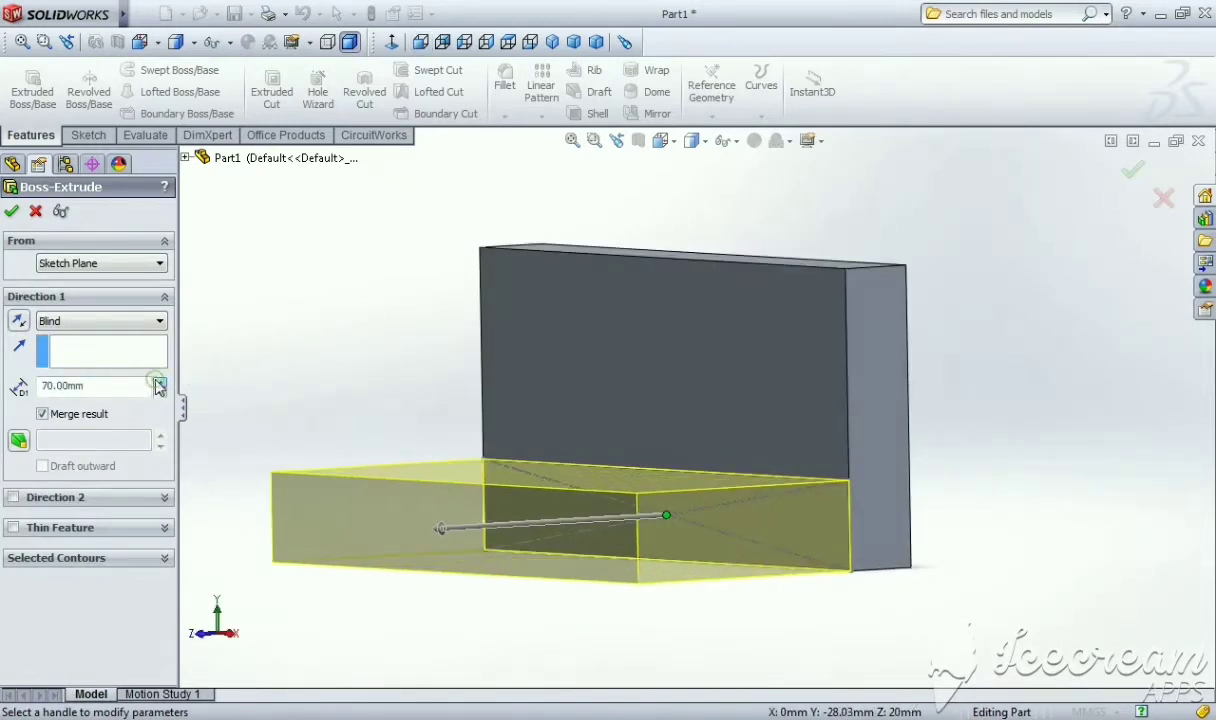
click(11, 212)
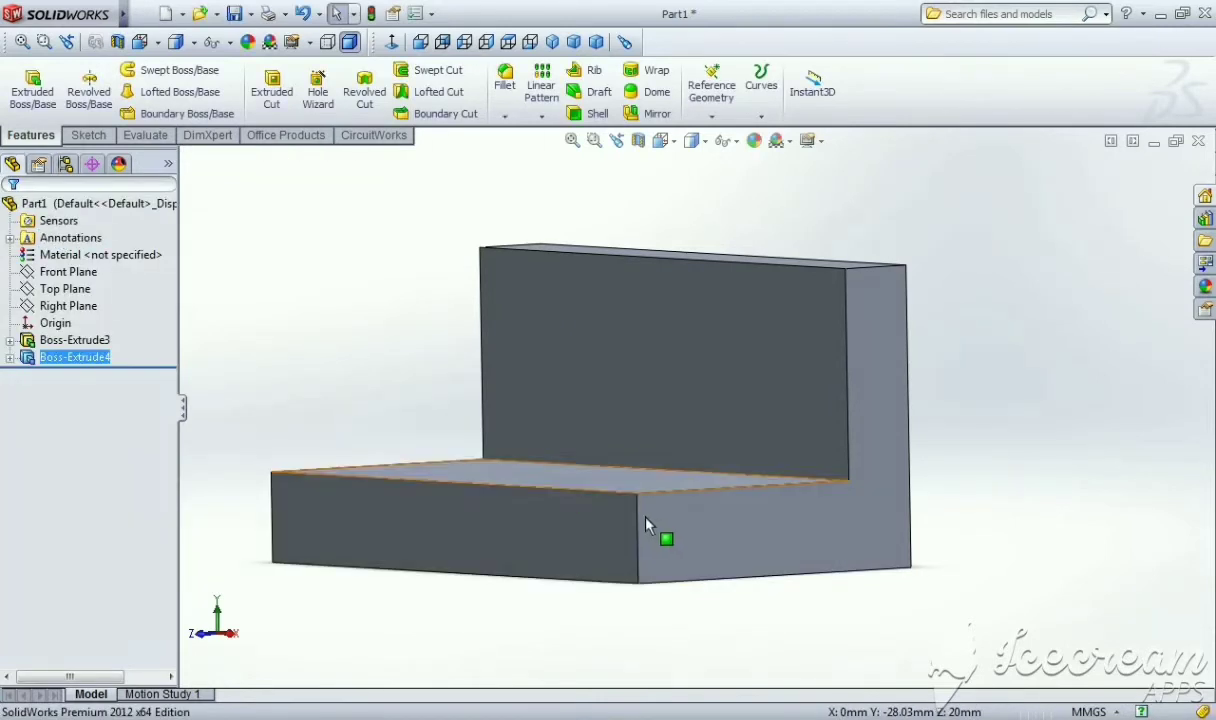
Create Plane2 from the right end face, flipped and offset 80 mm.
click(711, 85)
click(714, 130)
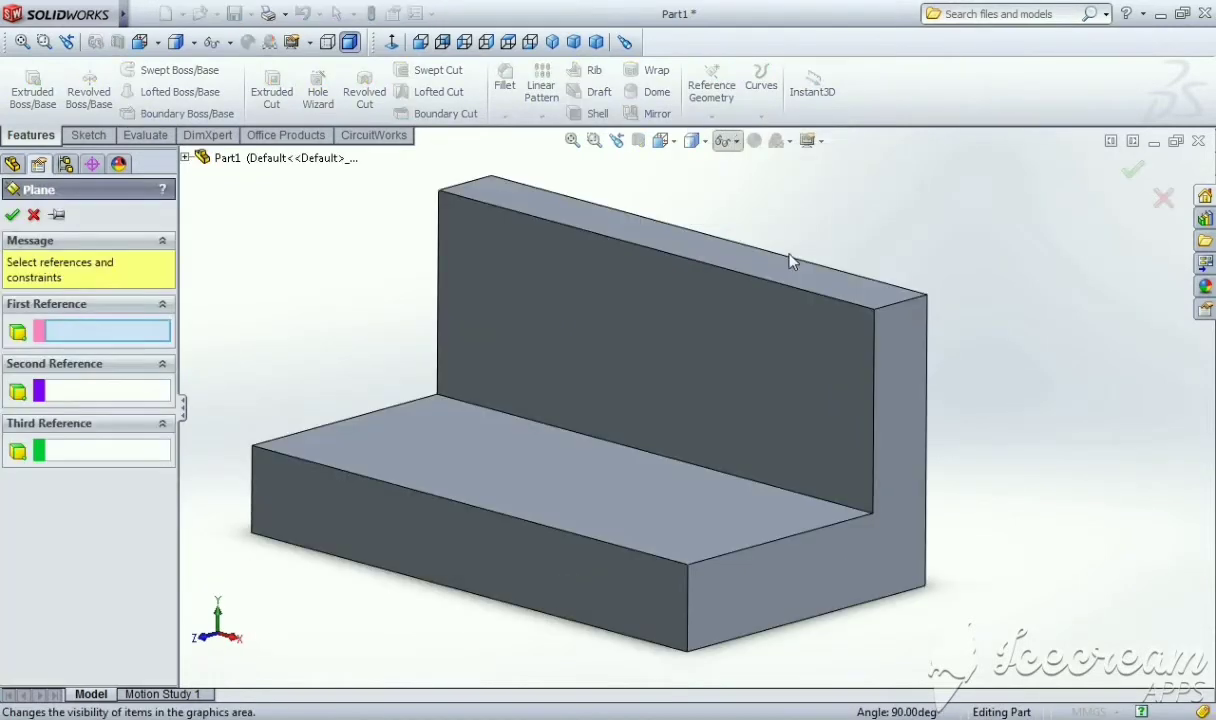
click(914, 462)
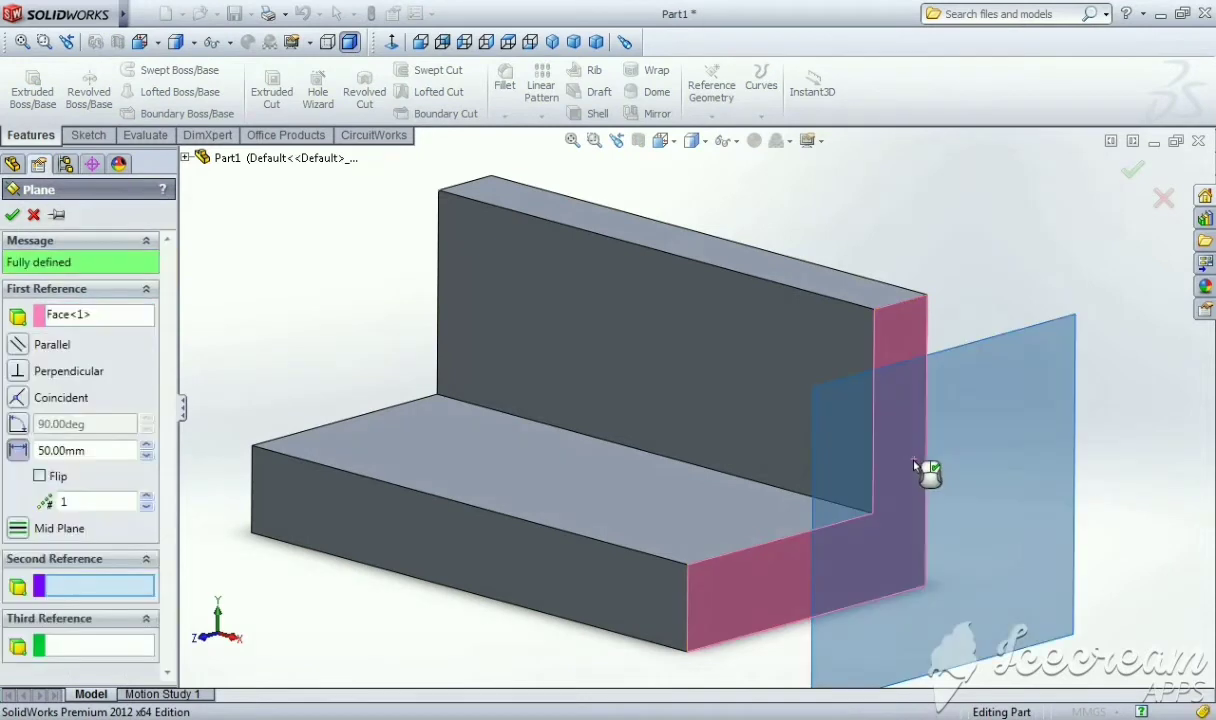
click(40, 477)
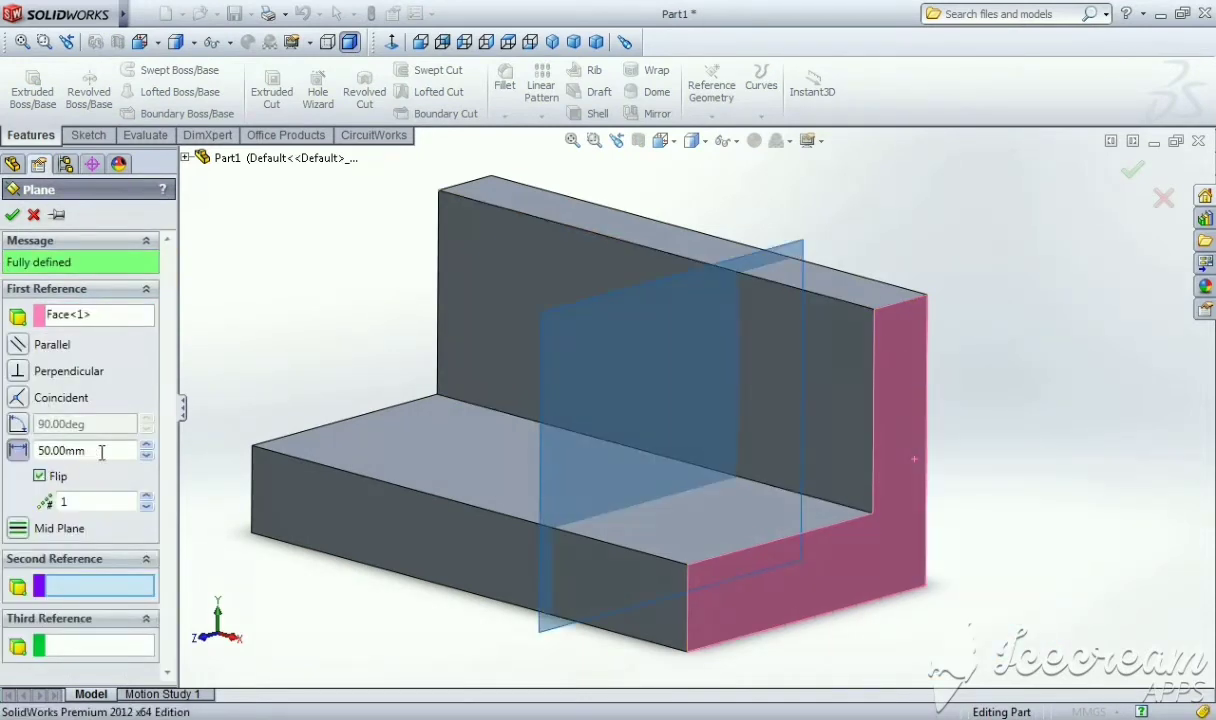
click(102, 452)
text(80)
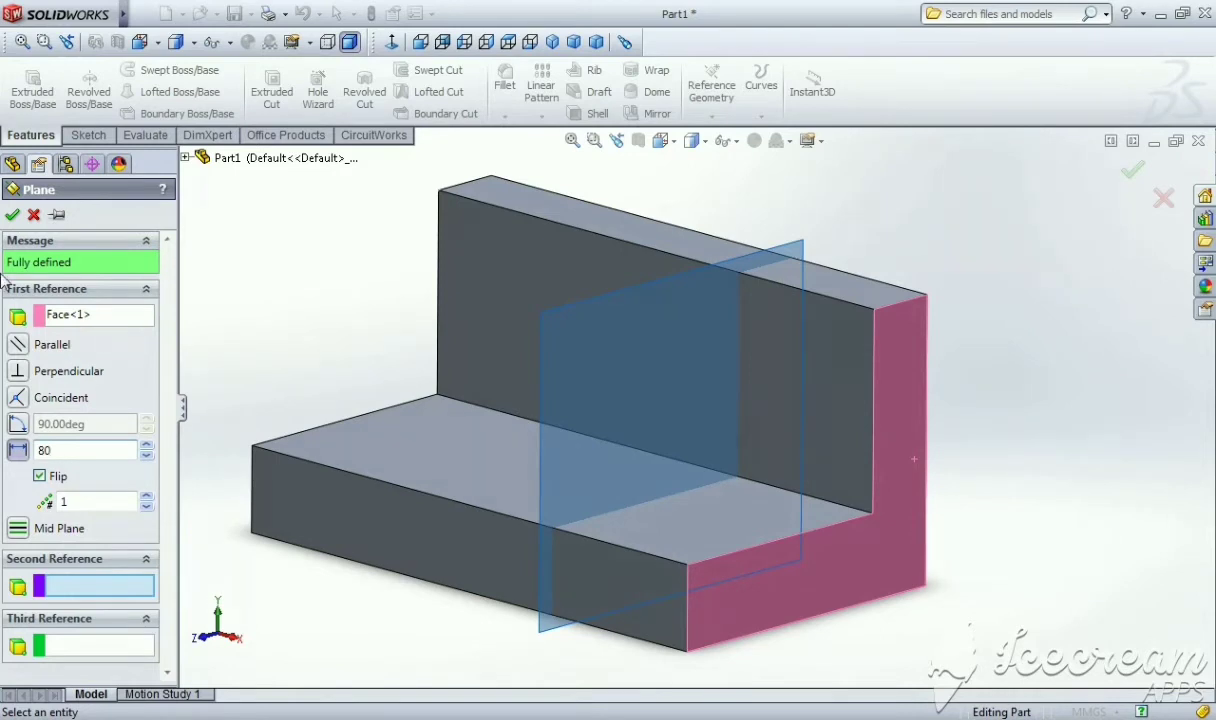
click(12, 216)
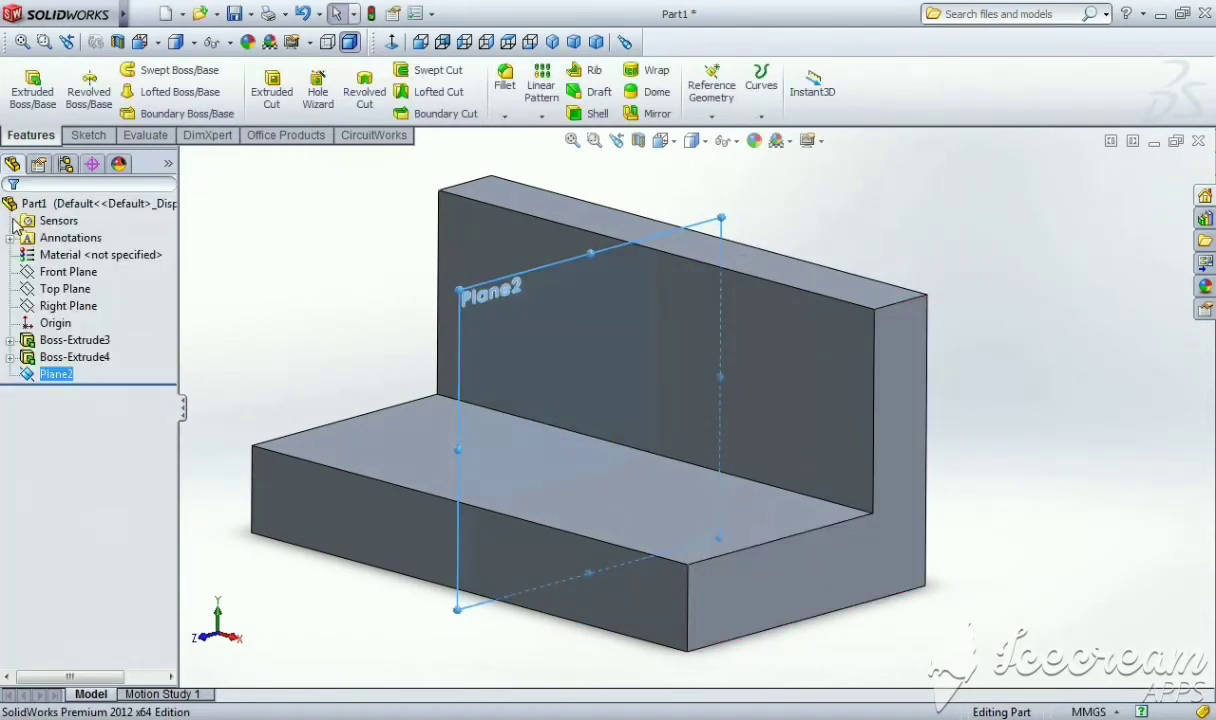
On Plane2, draw a line from the upright's top corner to the base's outer corner.
click(561, 277)
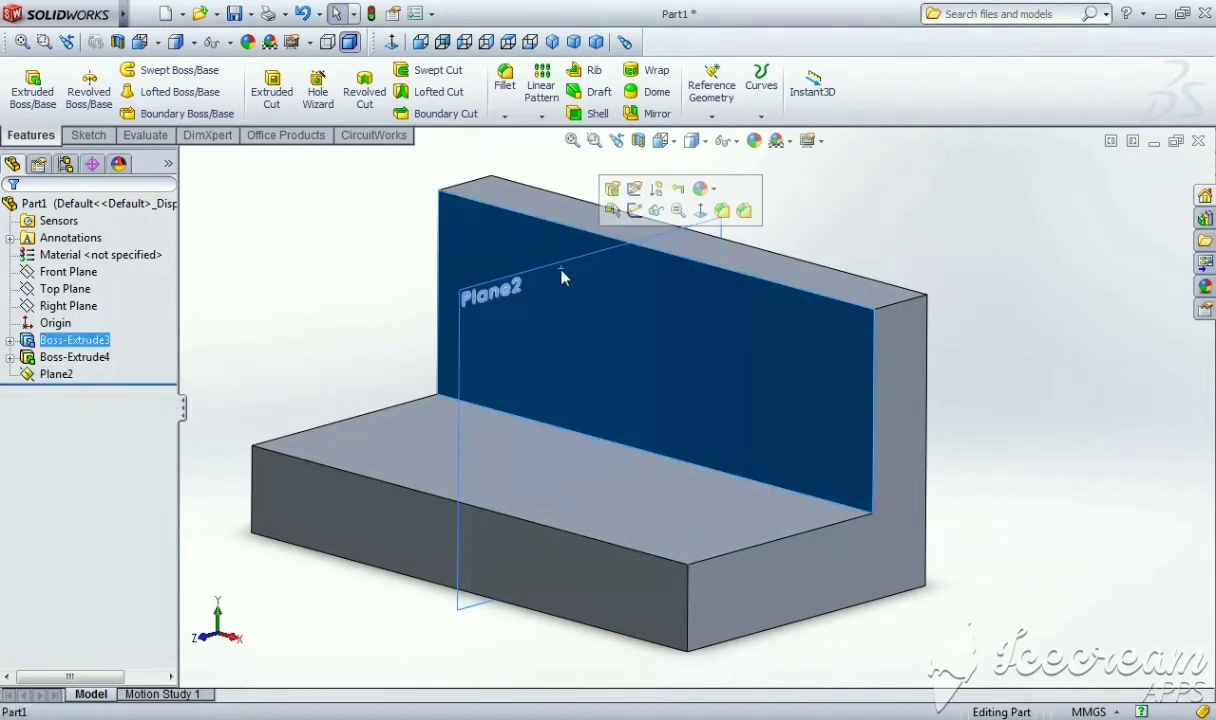
click(463, 300)
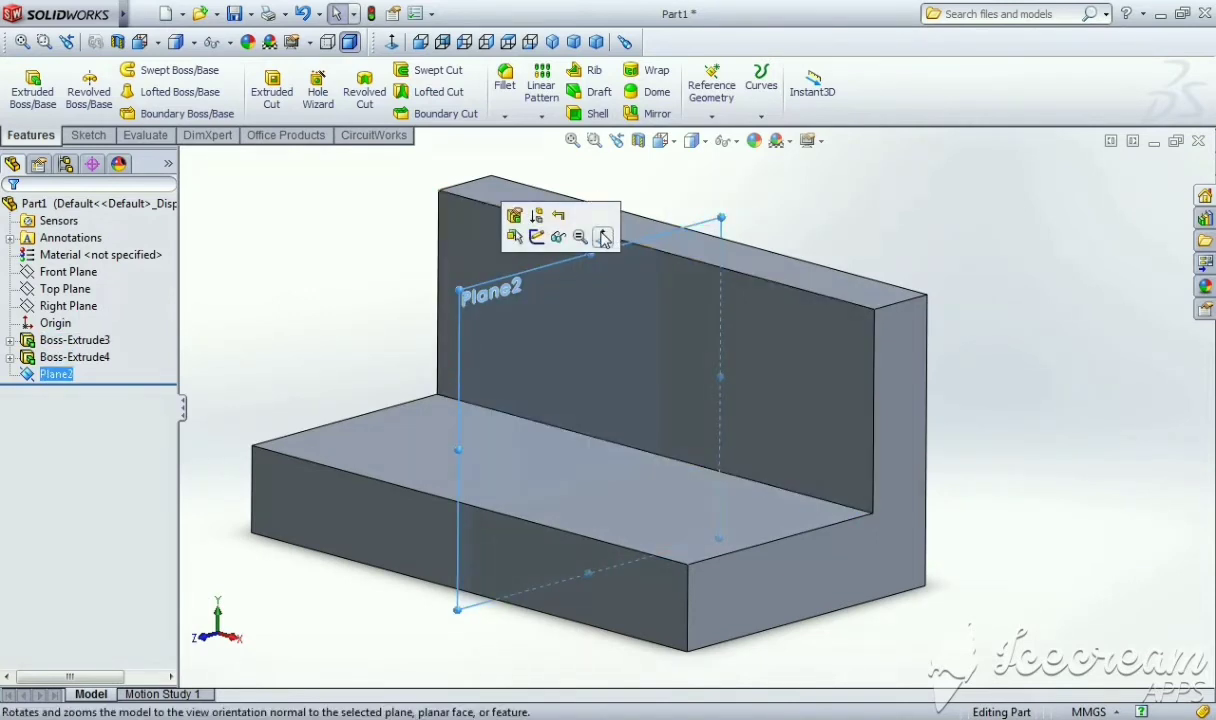
click(603, 238)
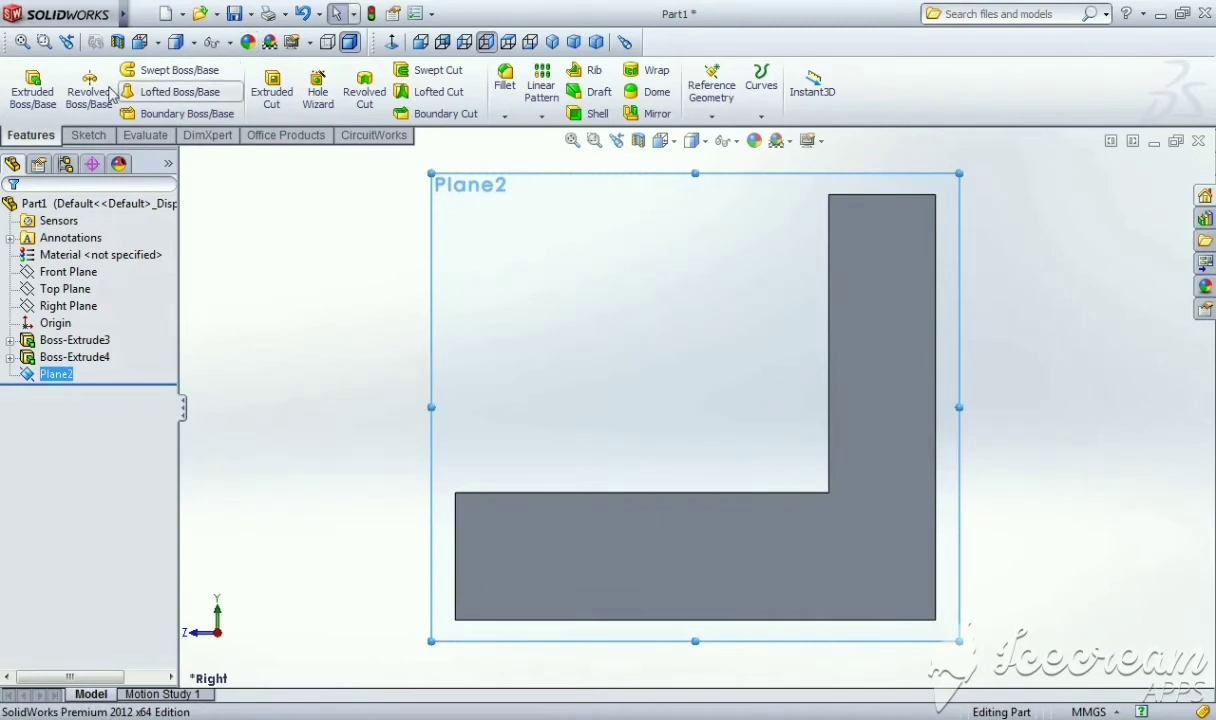
click(88, 136)
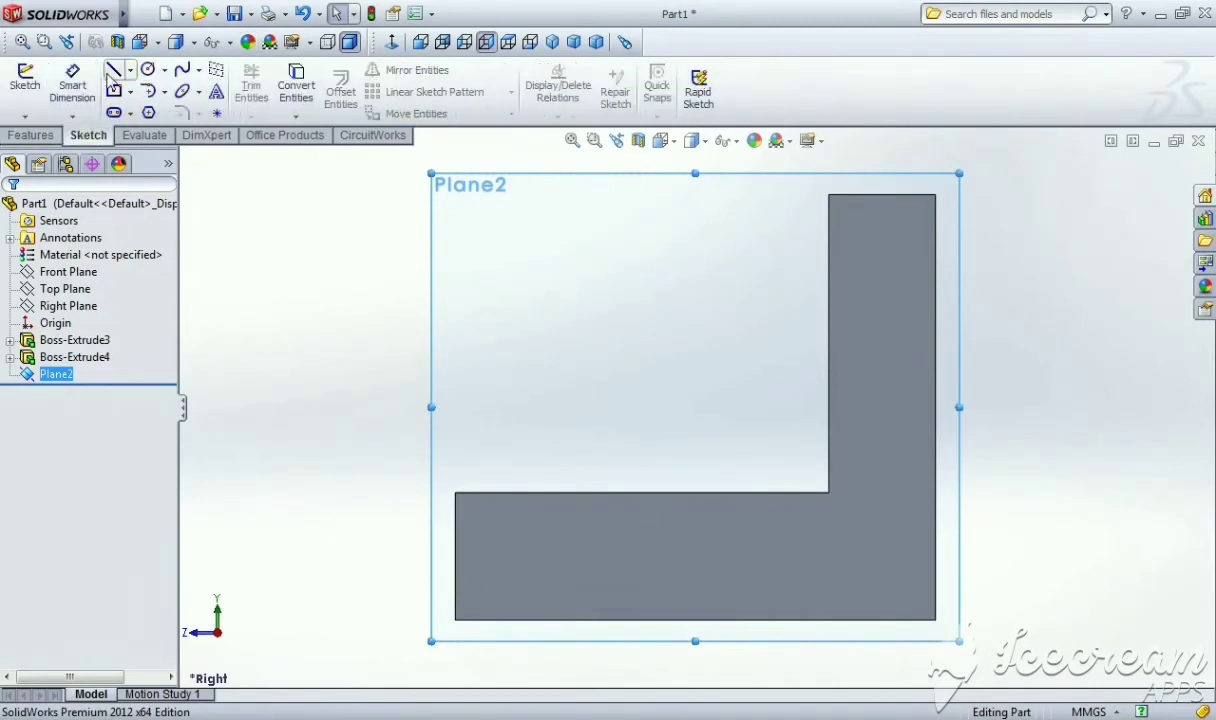
click(109, 72)
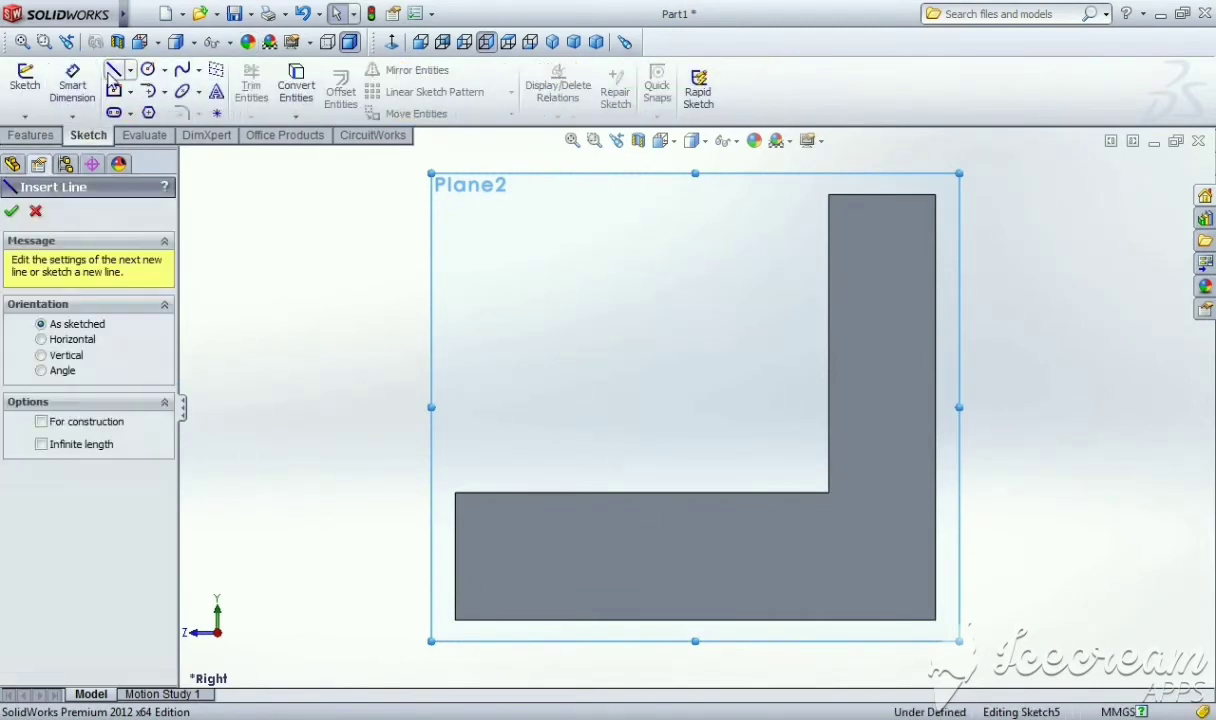
click(828, 195)
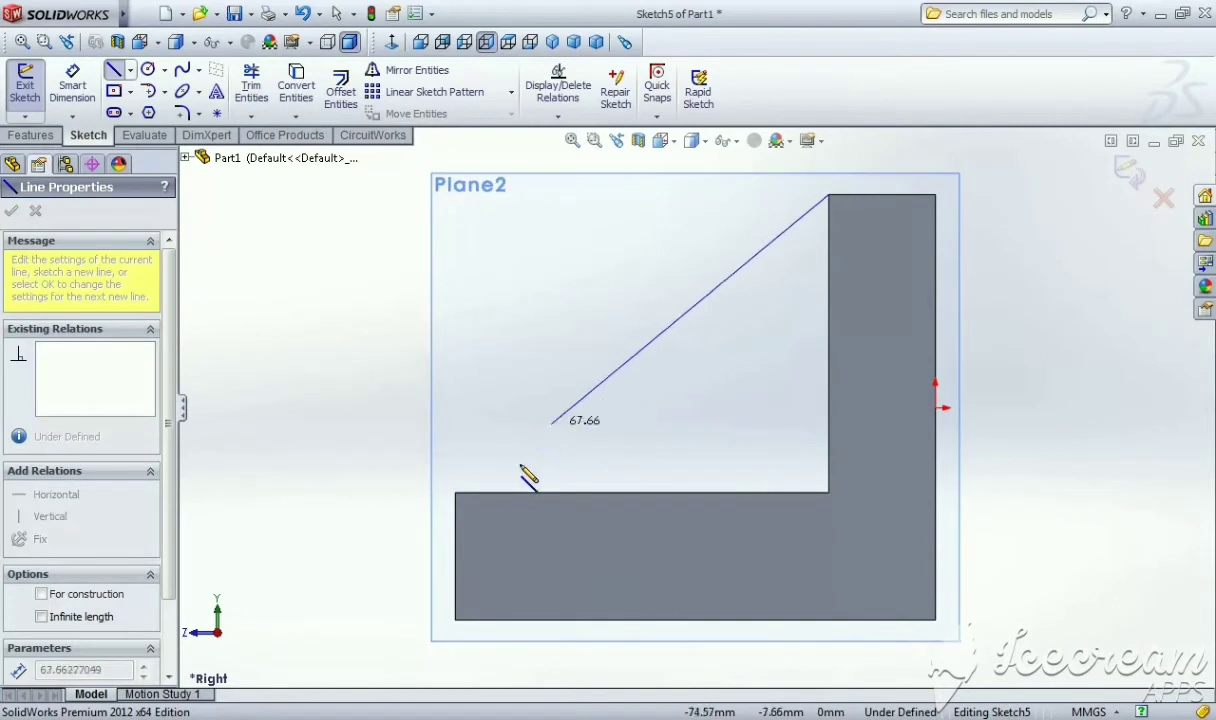
click(457, 493)
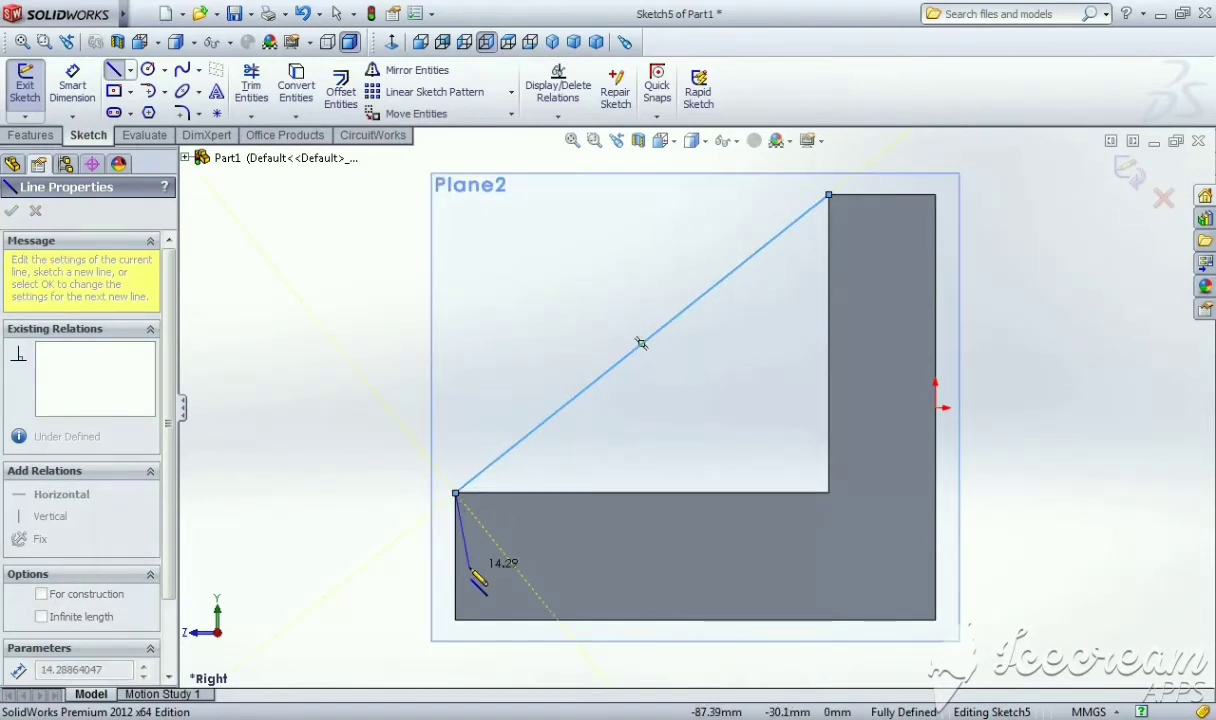
key(Escape)
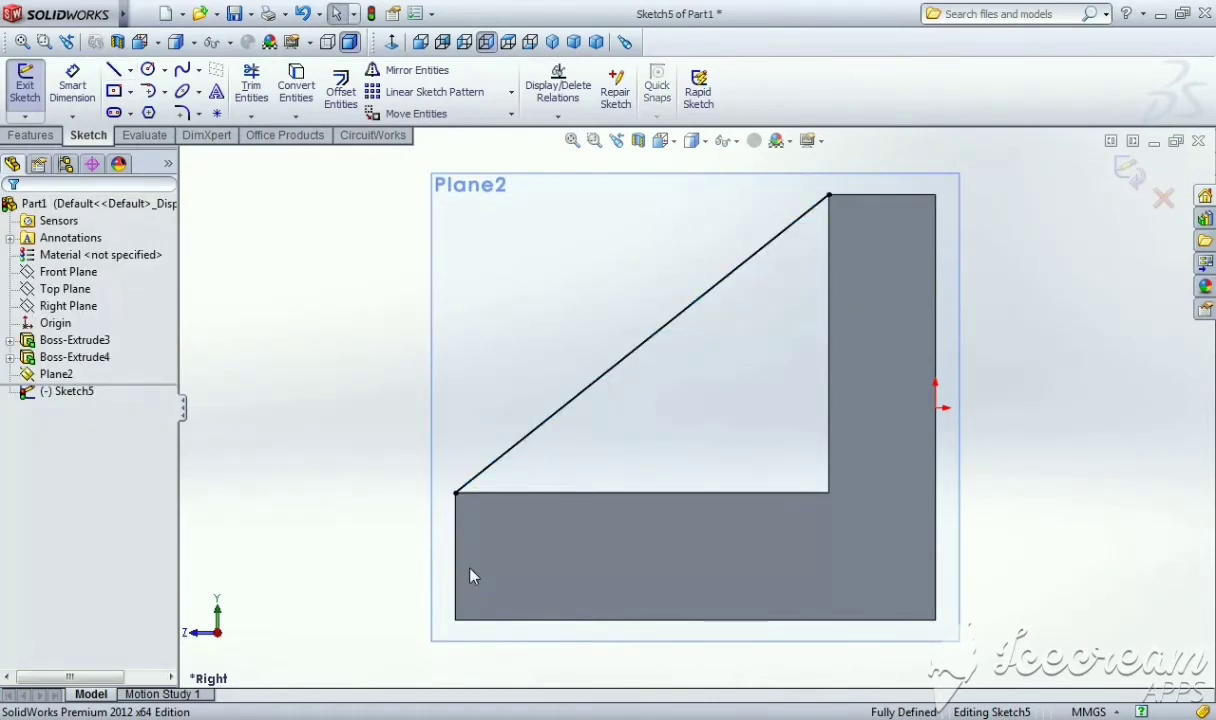
mouse_move(612, 500)
middle_down()
mouse_move(641, 516)
mouse_move(662, 413)
middle_up()
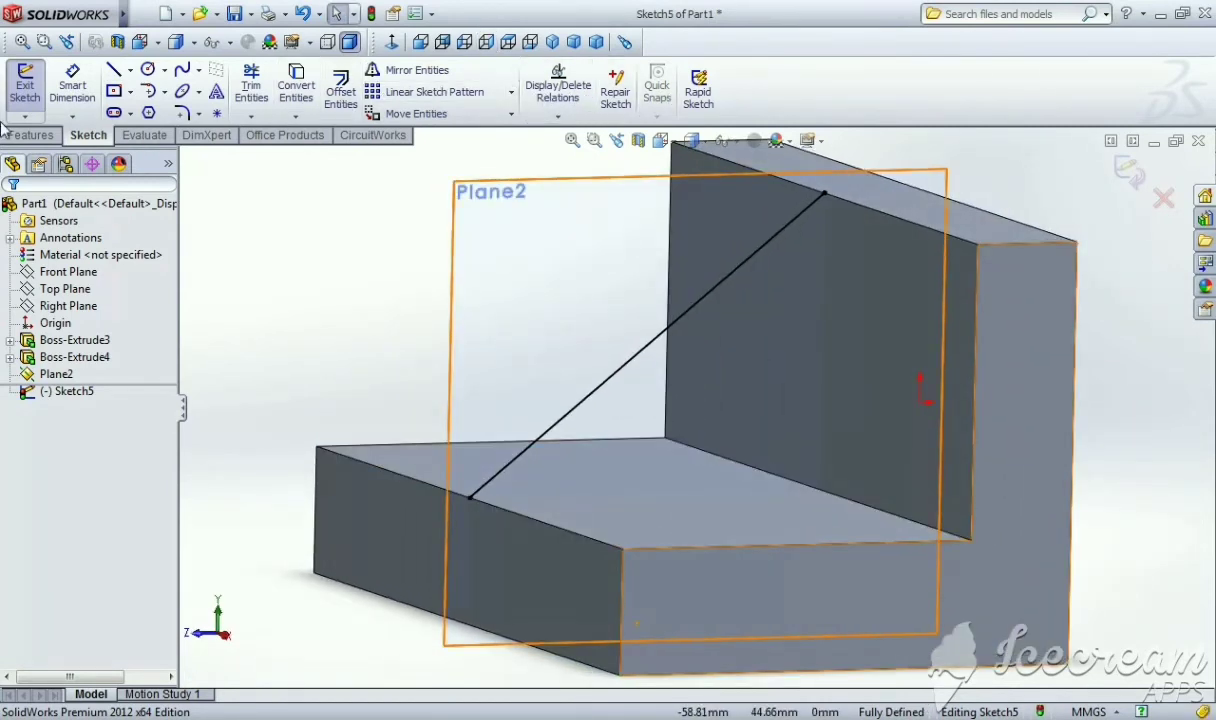
click(18, 80)
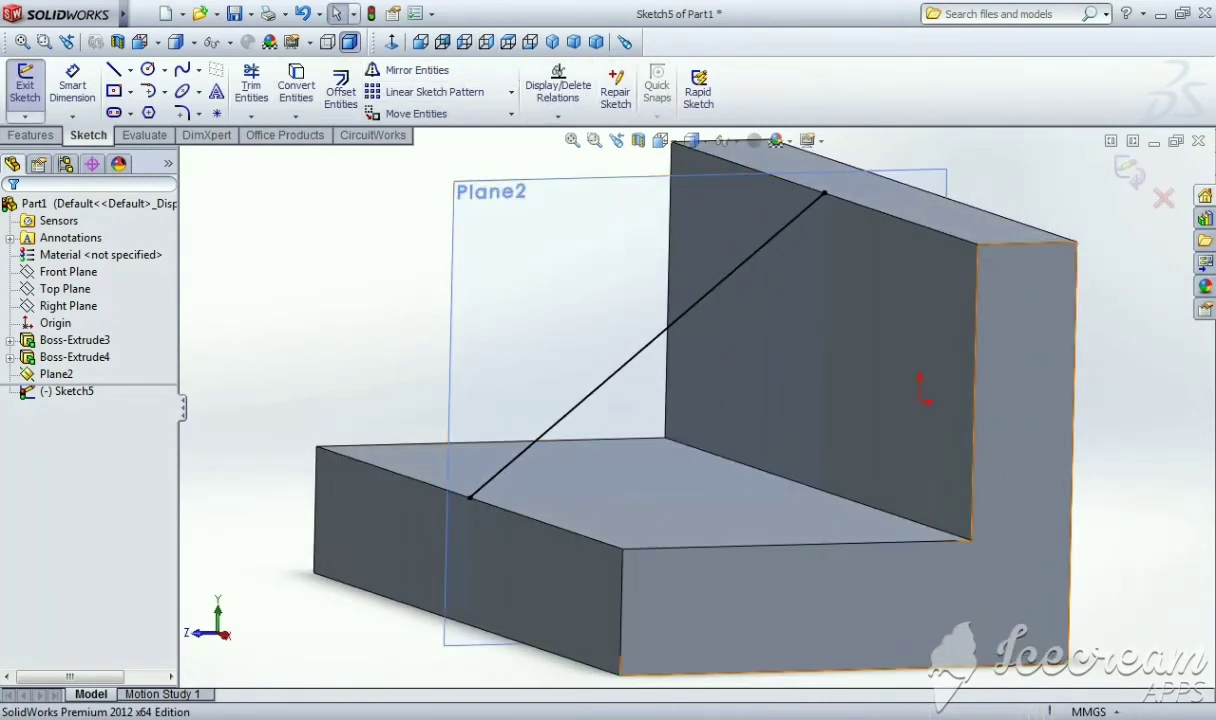
Build a 20 mm rib from the diagonal line with flipped material side.
click(31, 136)
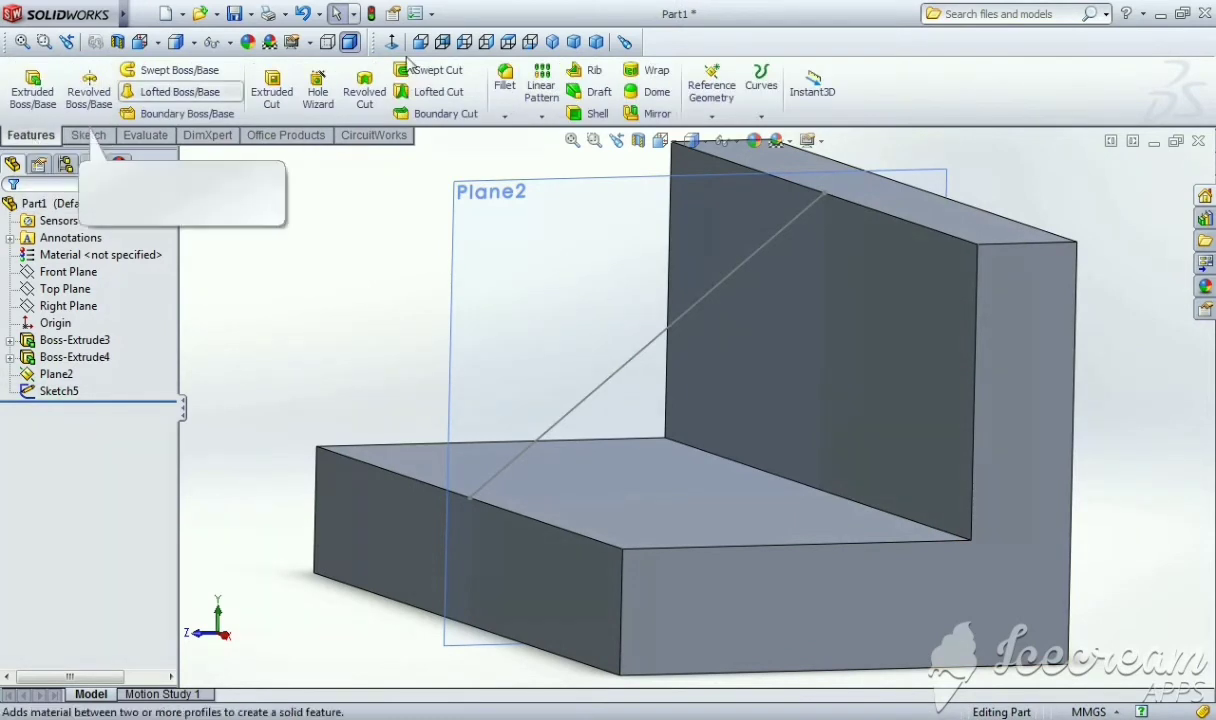
click(588, 72)
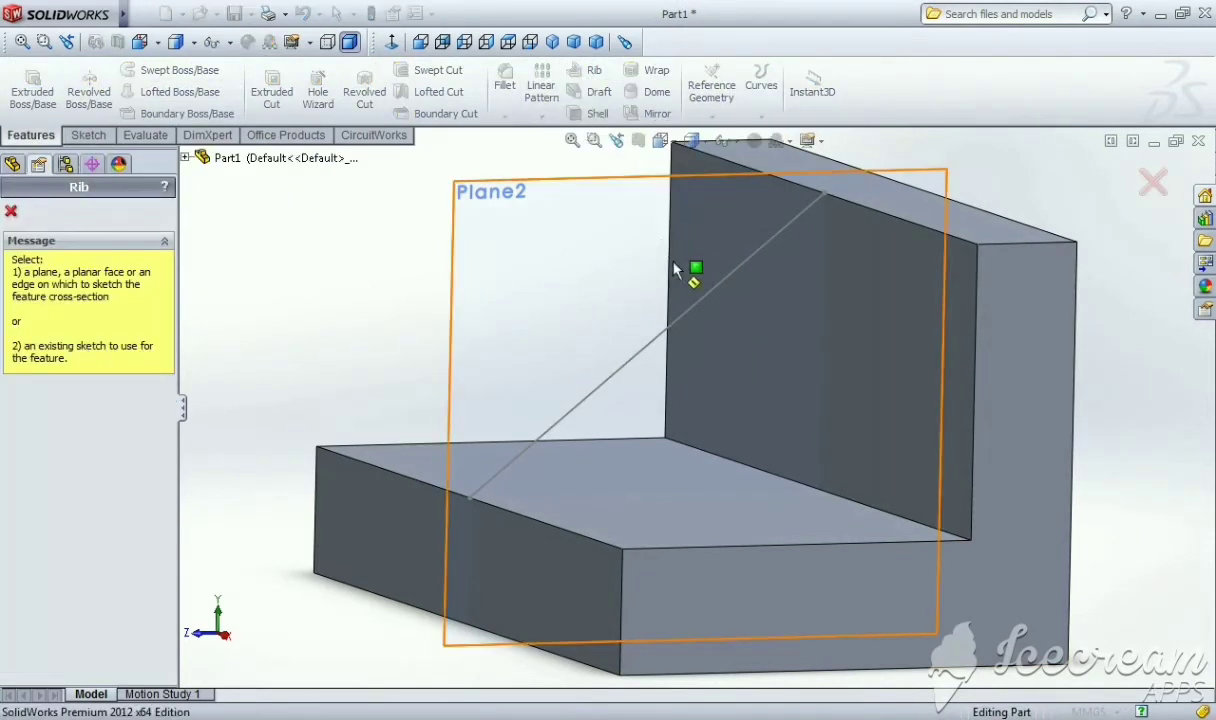
click(683, 322)
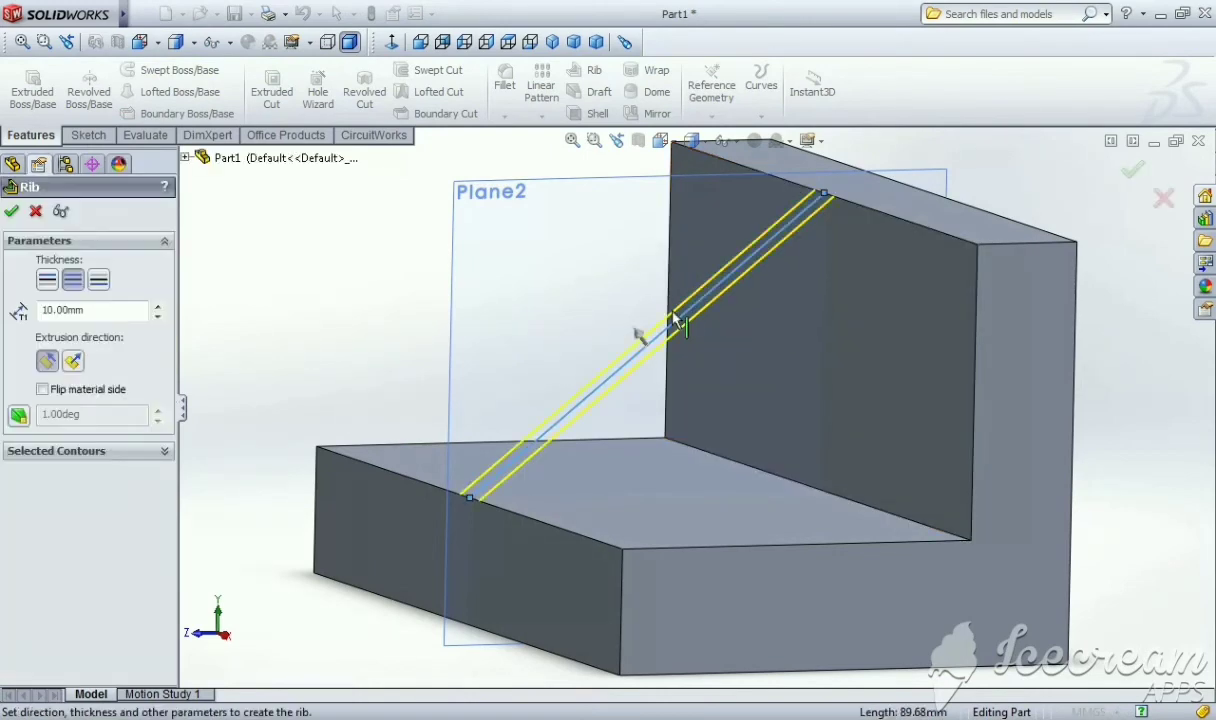
middle_drag(655, 296, 685, 330)
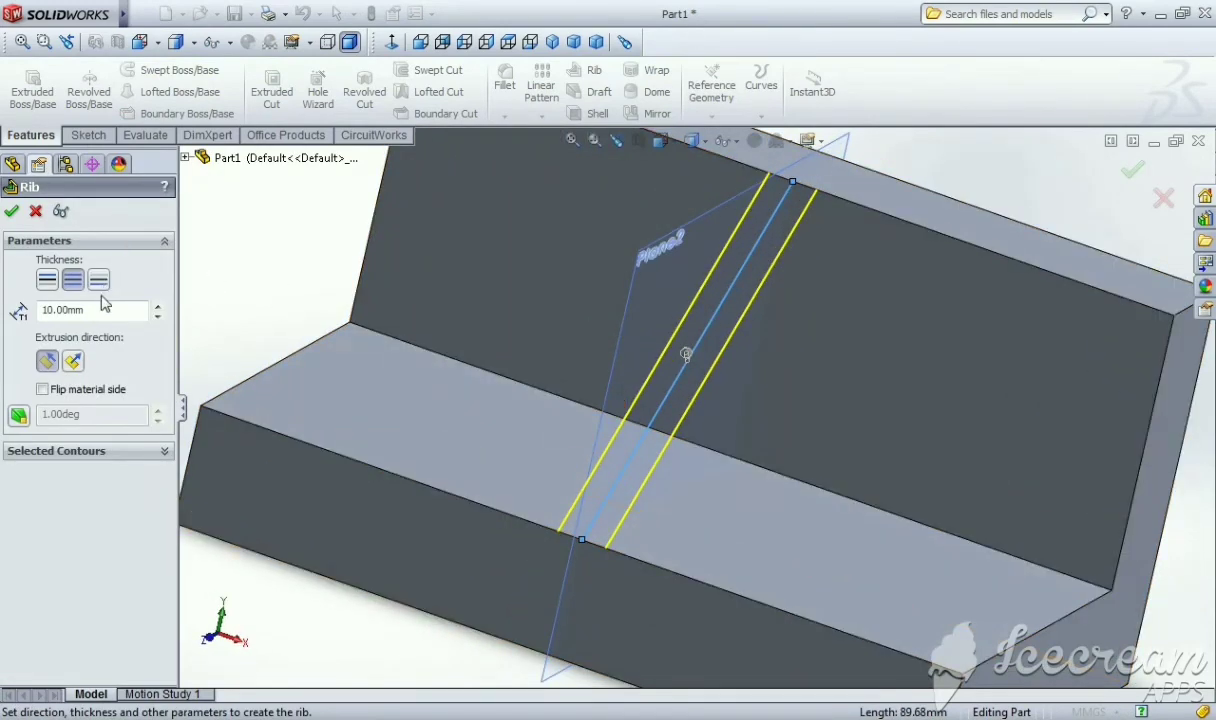
click(156, 307)
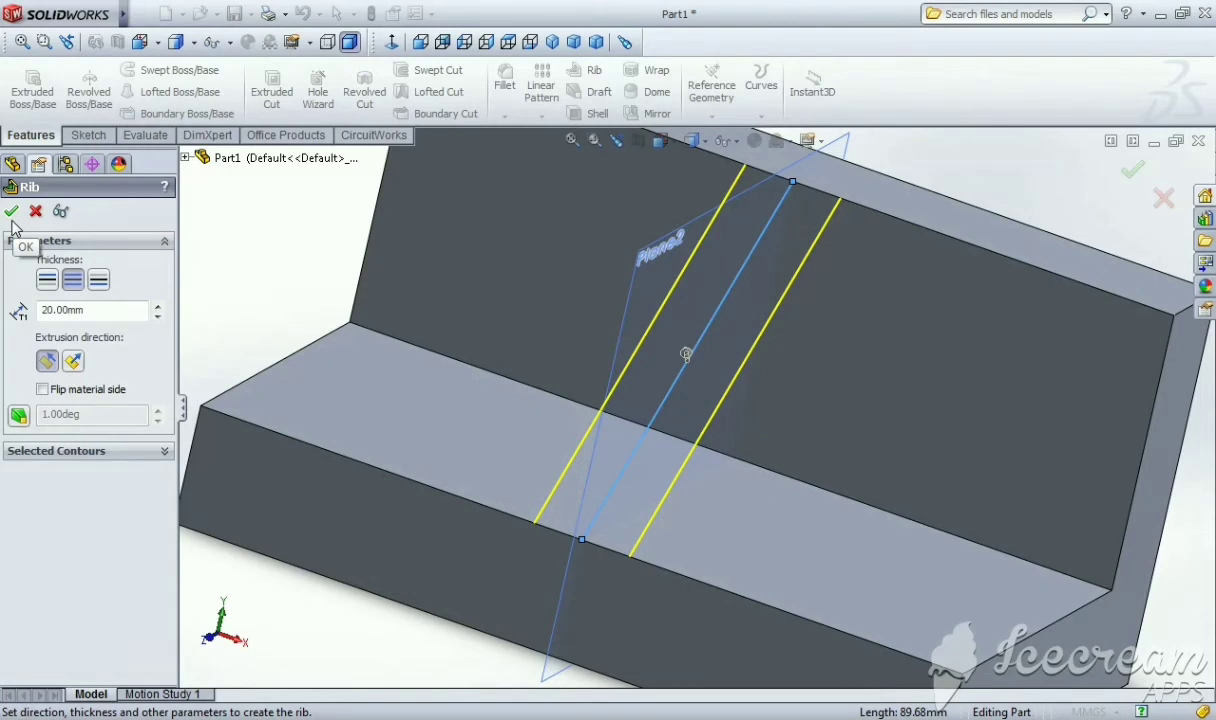
click(11, 218)
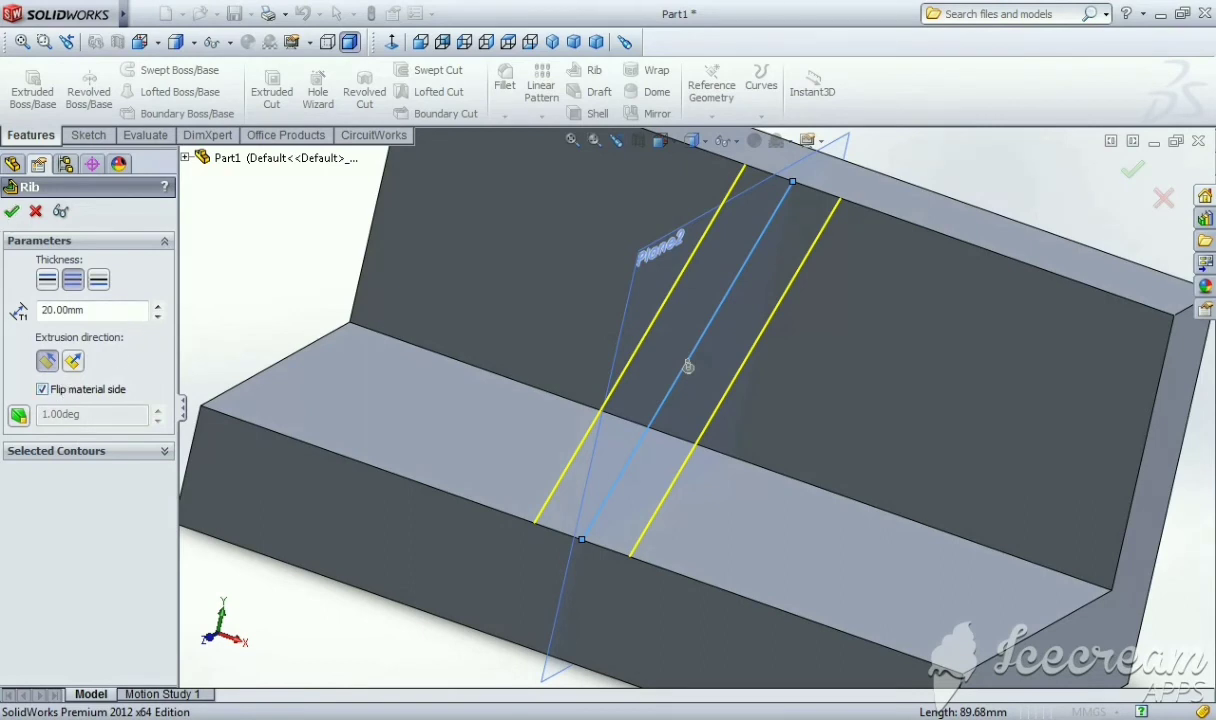
key(Return)
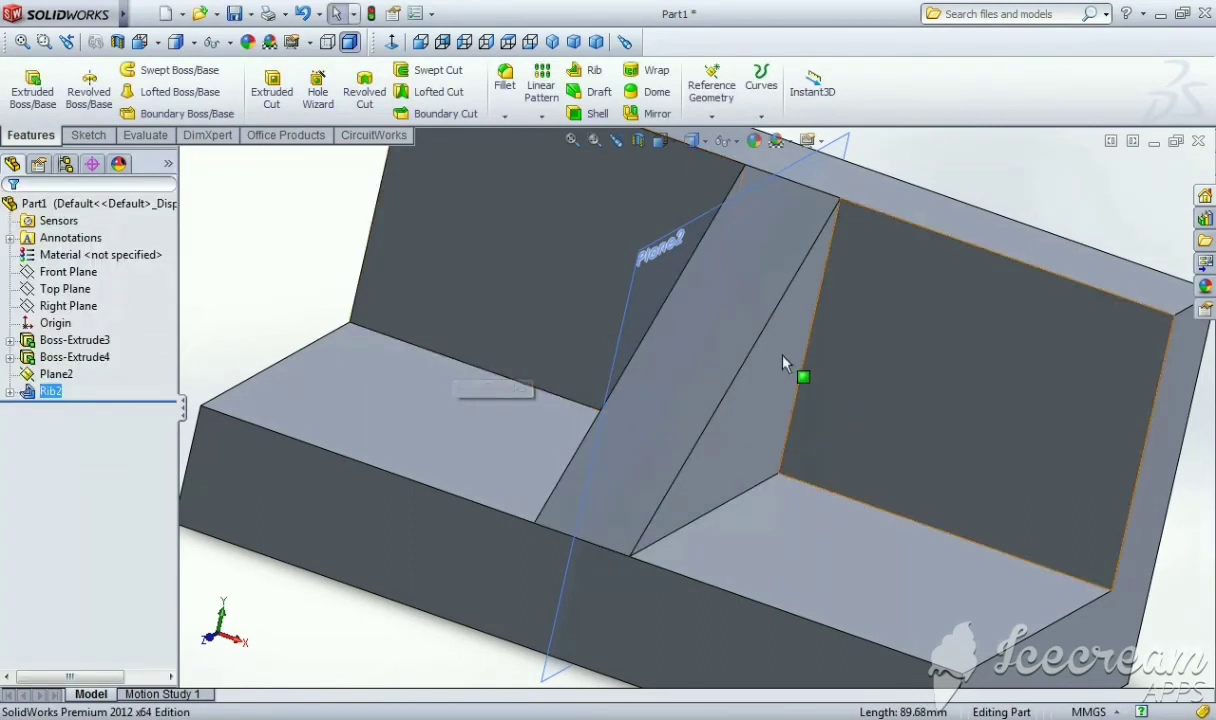
Hide Plane2 and inspect the finished L-bracket with its rib.
click(651, 248)
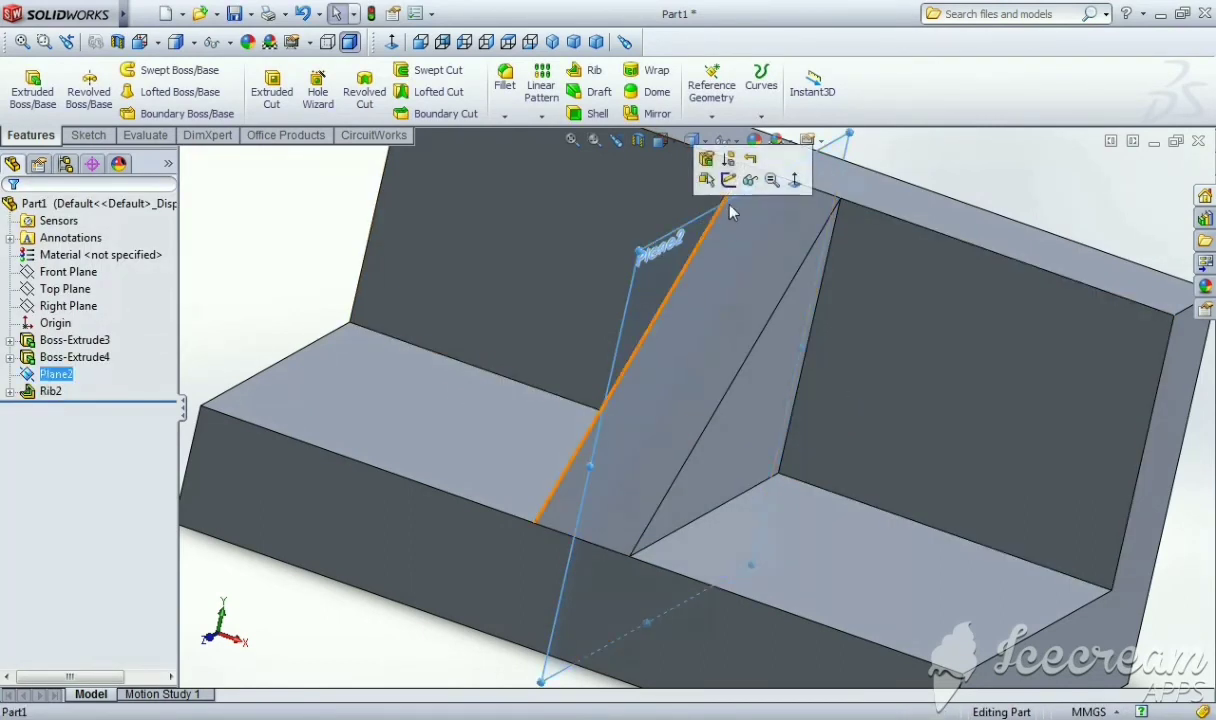
click(750, 179)
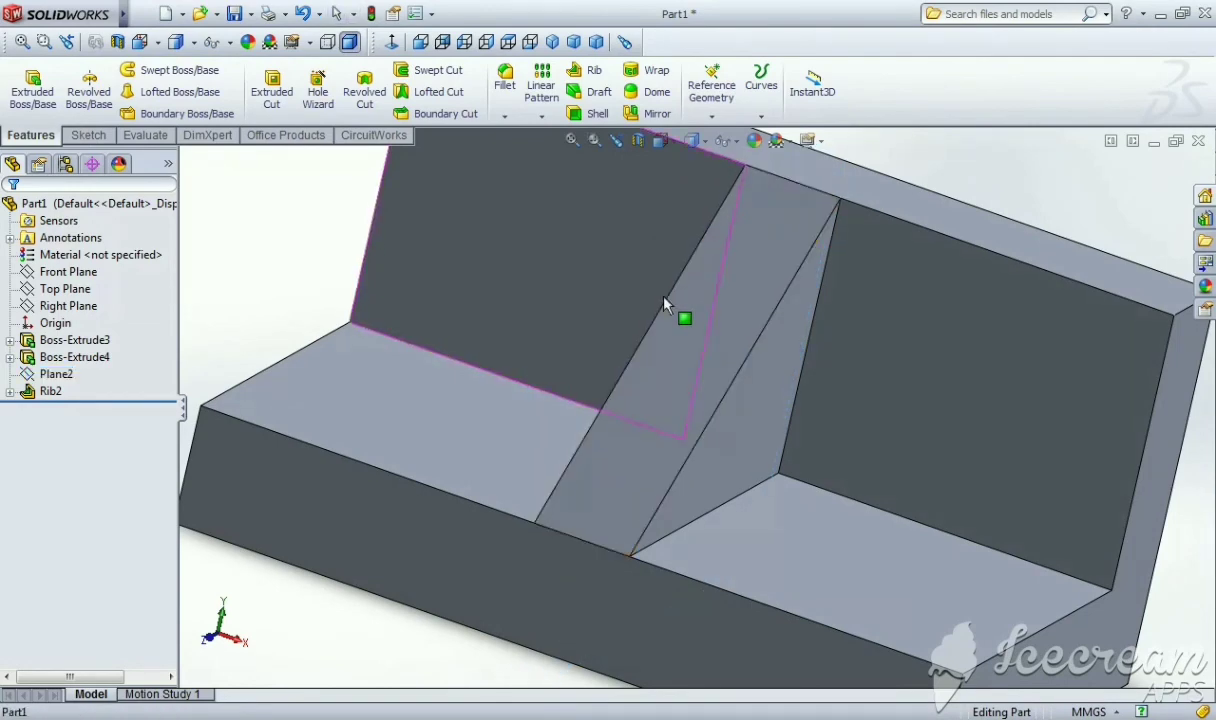
mouse_move(665, 305)
middle_down()
mouse_move(575, 299)
mouse_move(660, 347)
mouse_move(548, 323)
mouse_move(559, 421)
mouse_move(632, 375)
mouse_move(635, 323)
mouse_move(711, 443)
mouse_move(660, 467)
mouse_move(610, 405)
middle_up()
scroll(660, 347, up, 3)
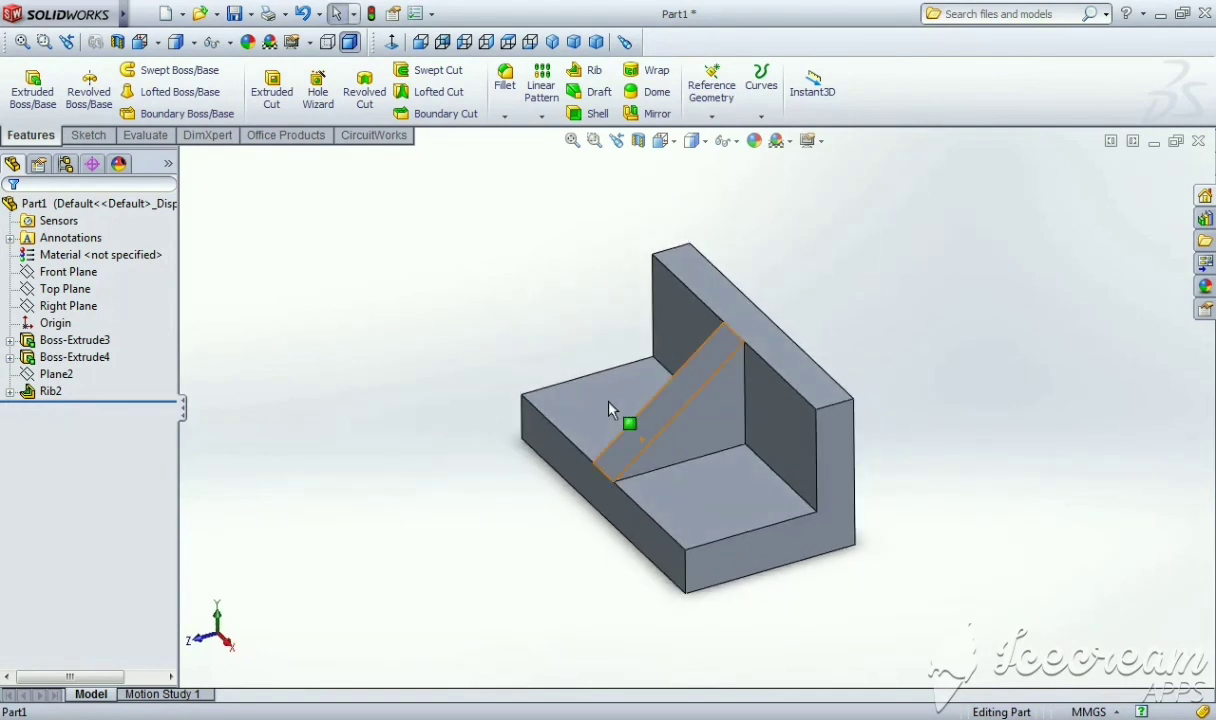